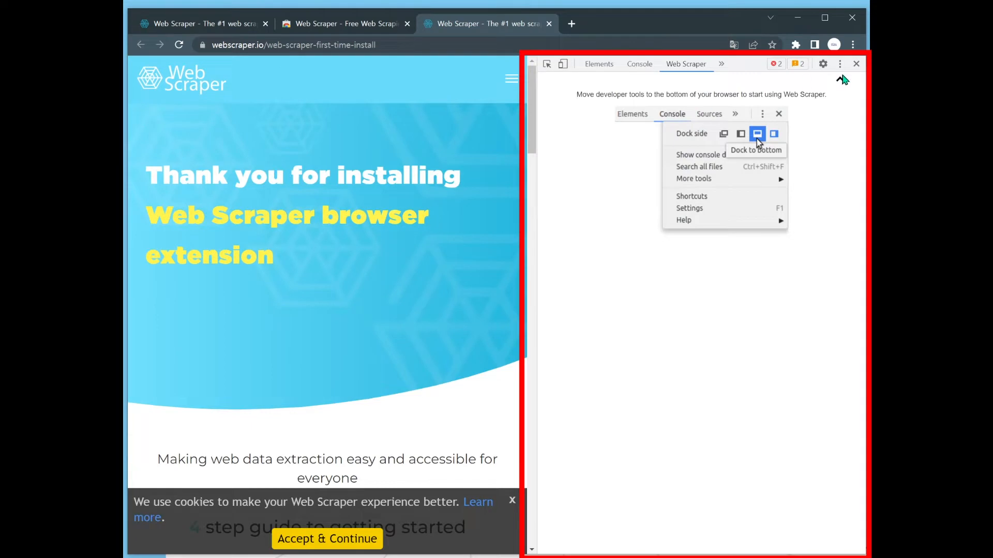
# Step: Dock the developer tools to the bottom of the browser window
pyautogui.click(840, 64)
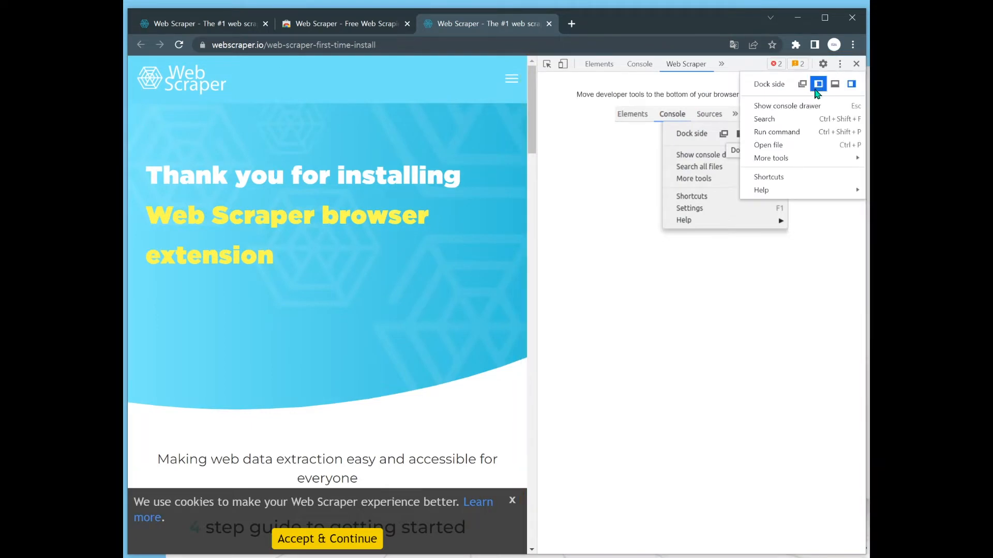
pyautogui.click(834, 84)
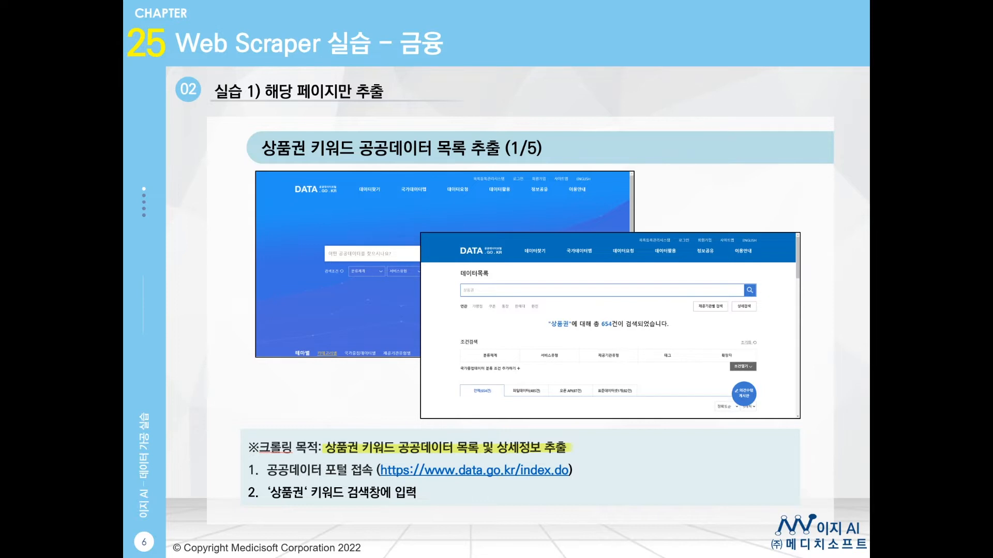
# Step: Open the public data portal at data.go.kr/index.do from the slide's link and search it for 상품권
pyautogui.moveTo(438, 449); pyautogui.dragTo(457, 459)
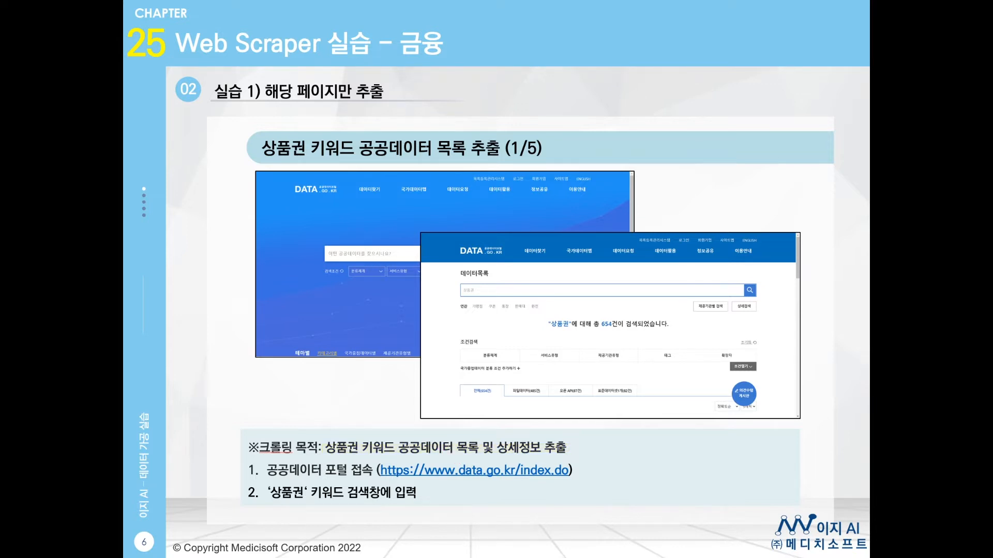
pyautogui.click(531, 472)
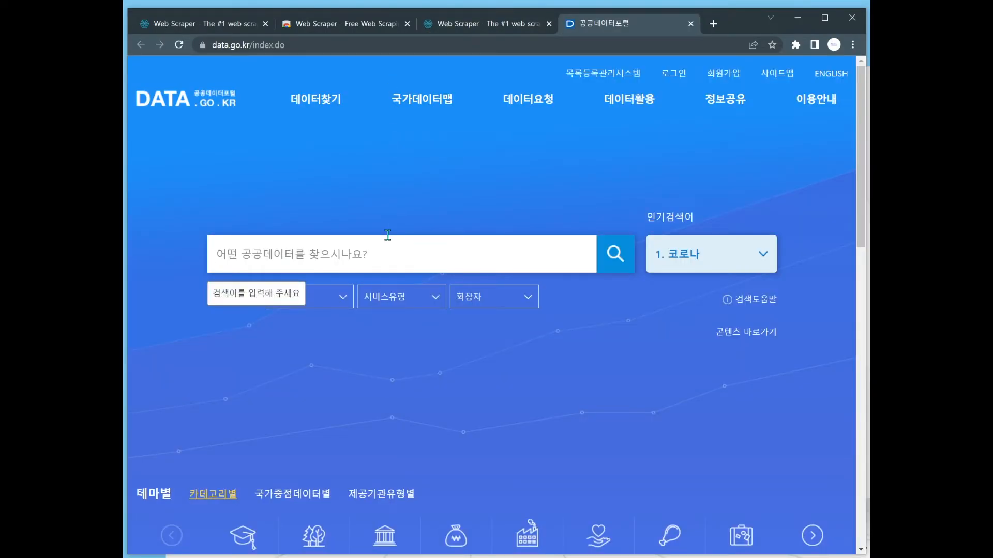
pyautogui.write('상품권')
pyautogui.click(617, 253)
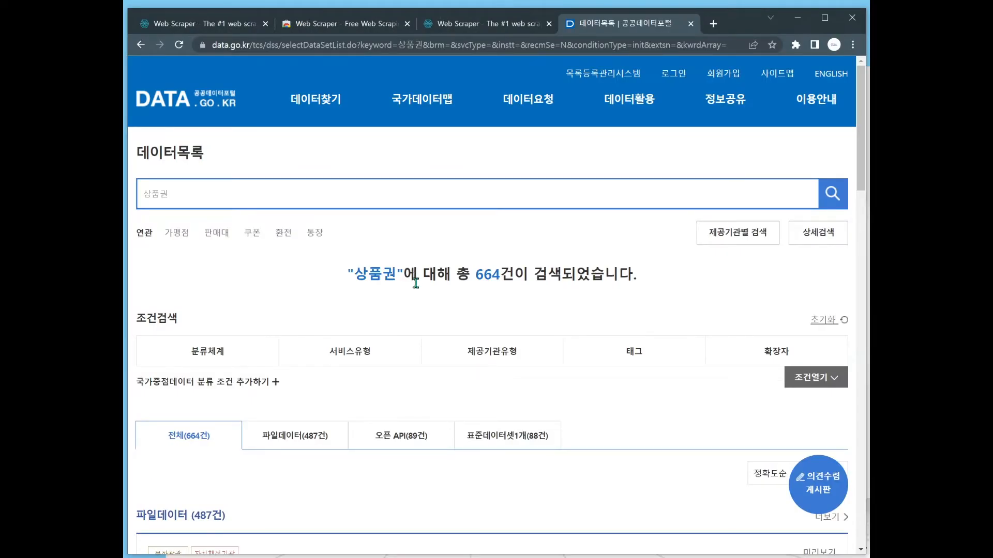
# Step: Open Web Scraper in the browser's developer tools and start a new sitemap named giftcard
pyautogui.hotkey('ctrl', 'shift', 'i')
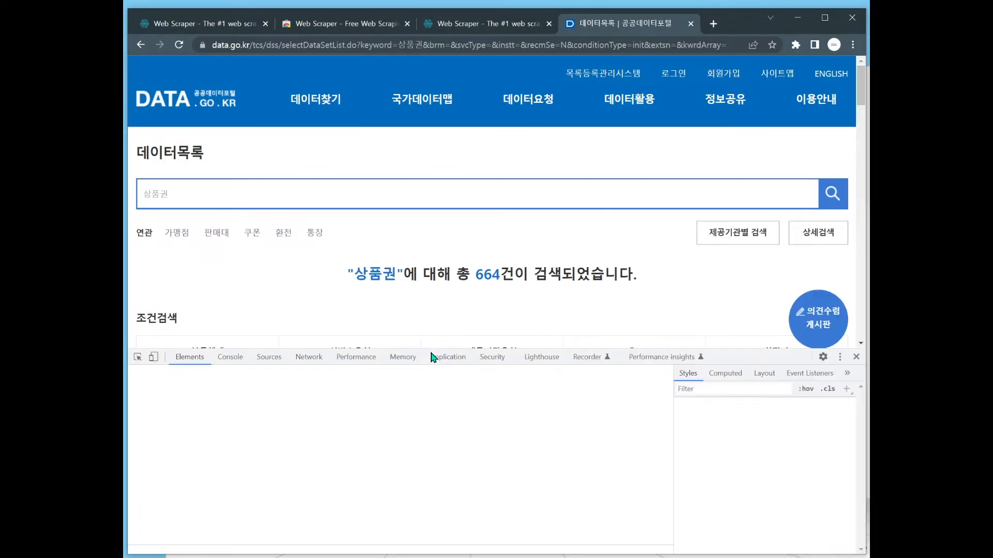
pyautogui.click(742, 358)
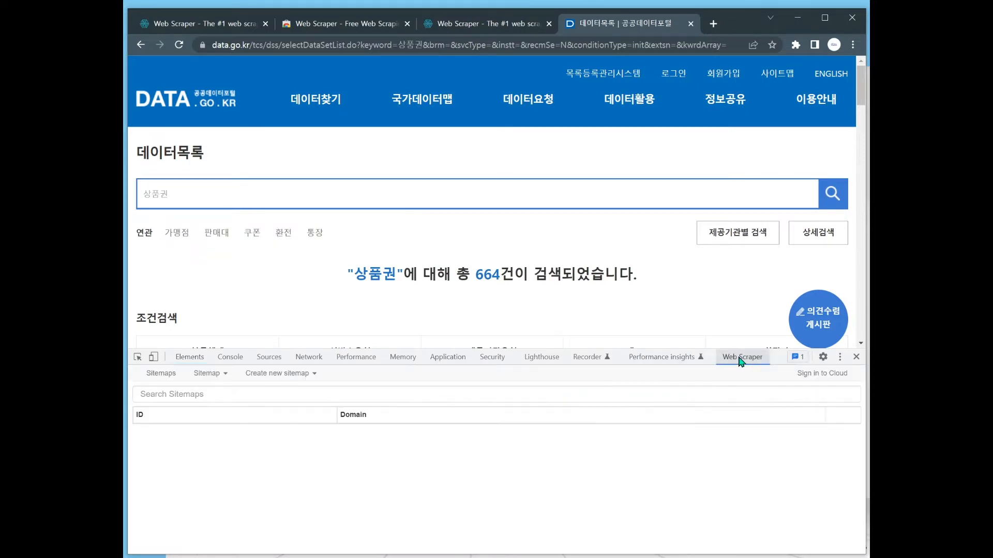
pyautogui.click(299, 375)
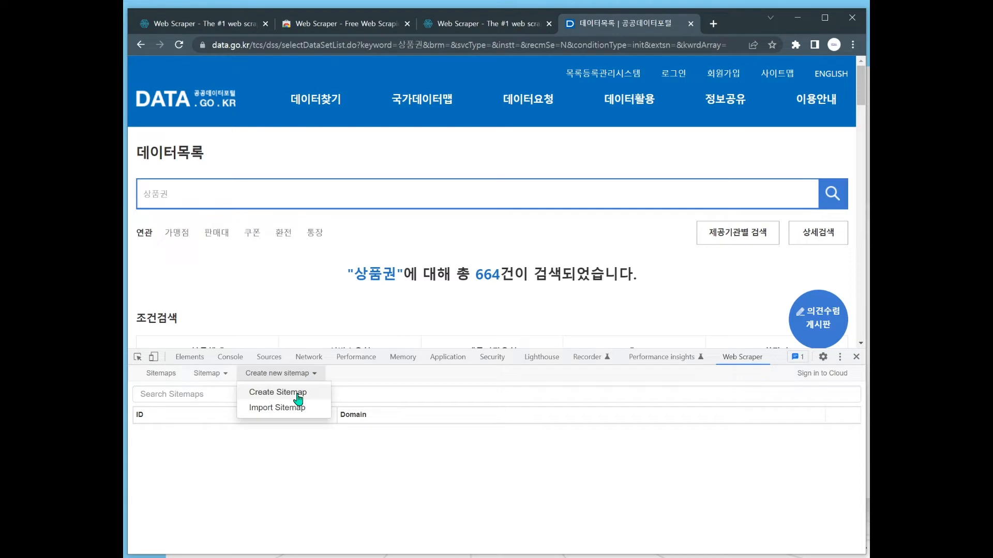
pyautogui.click(299, 397)
pyautogui.click(297, 393)
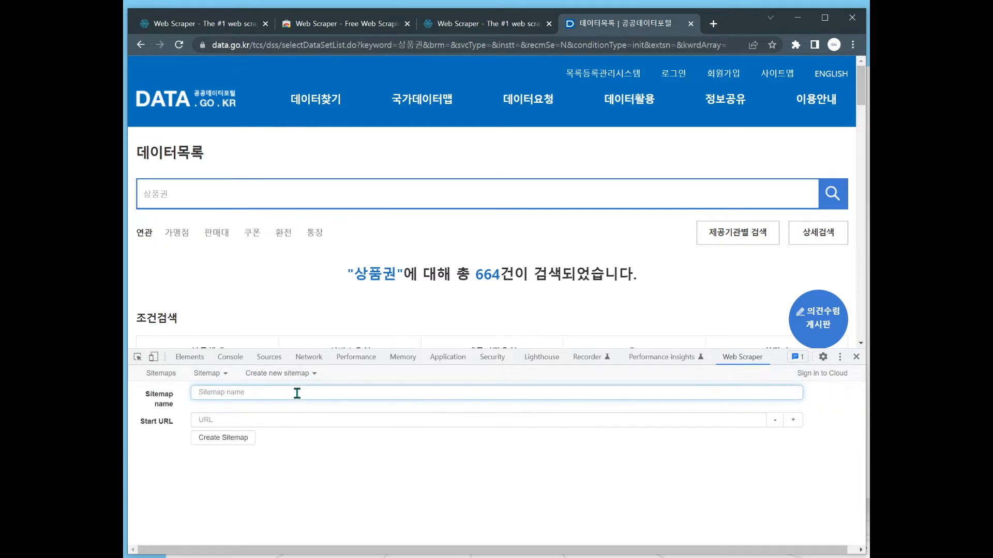
pyautogui.write('해')
pyautogui.press('BackSpace')
pyautogui.press('BackSpace')
pyautogui.write('giftcard')
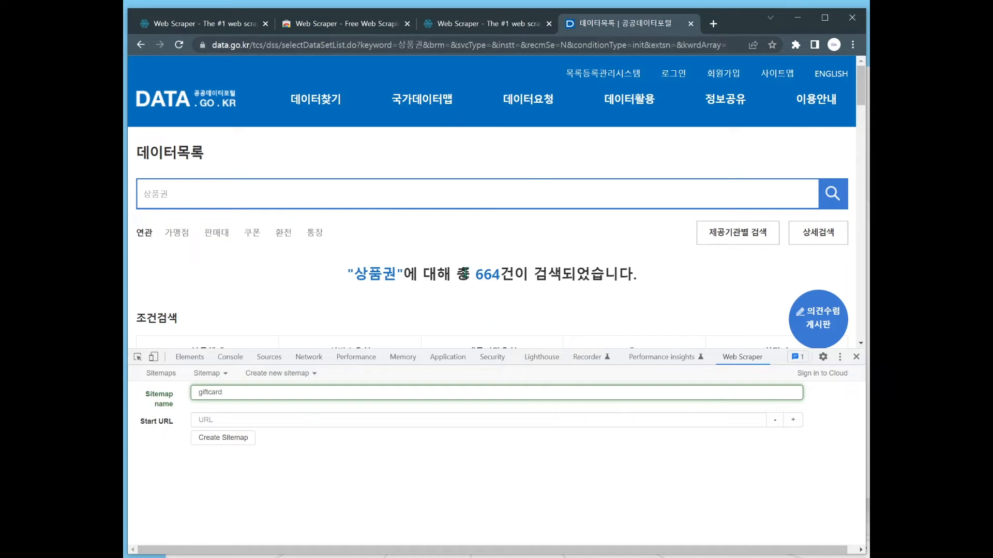
# Step: Set the sitemap's start URL to the address of the 상품권 search results page and create the sitemap
pyautogui.scroll(-1, 462, 258)
pyautogui.scroll(-10, 463, 258)
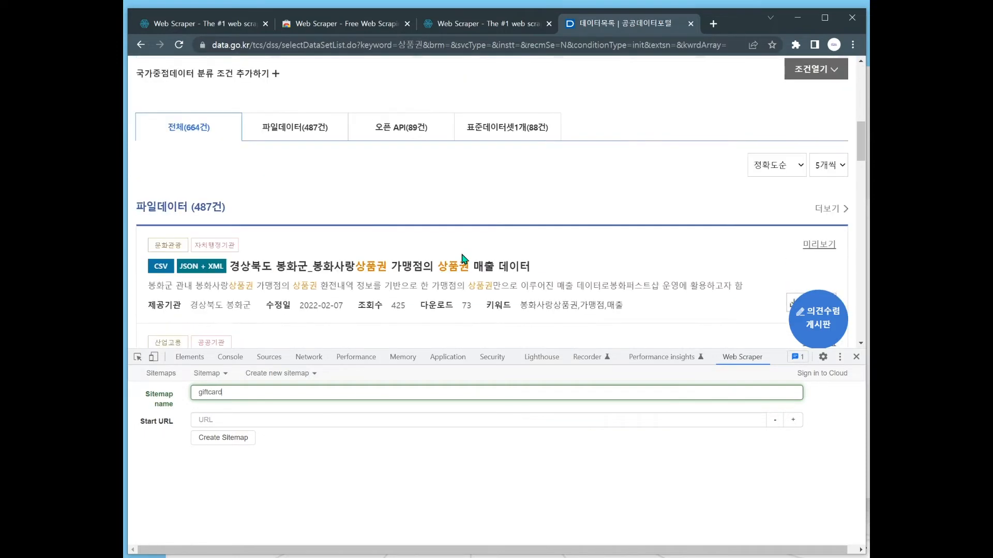
pyautogui.scroll(12, 463, 258)
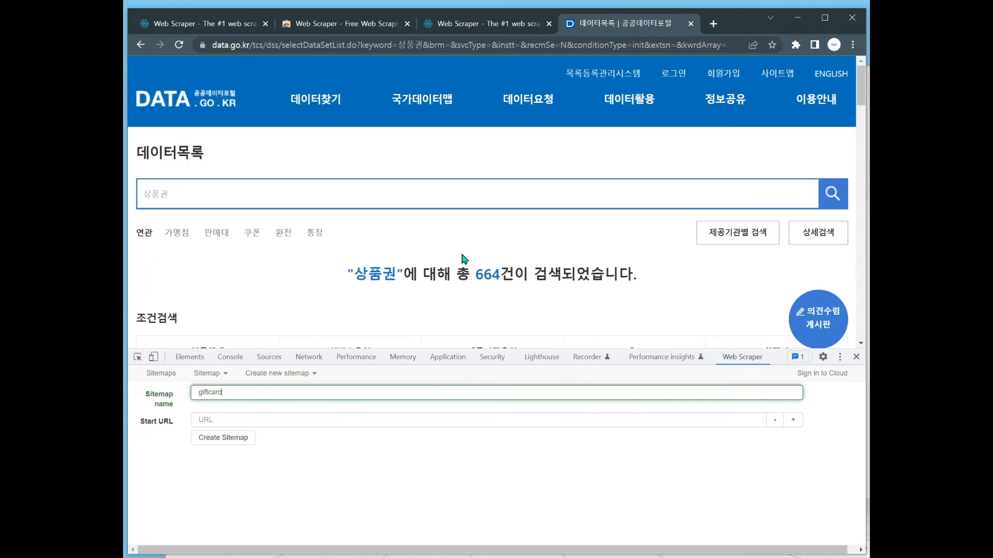
pyautogui.click(667, 46)
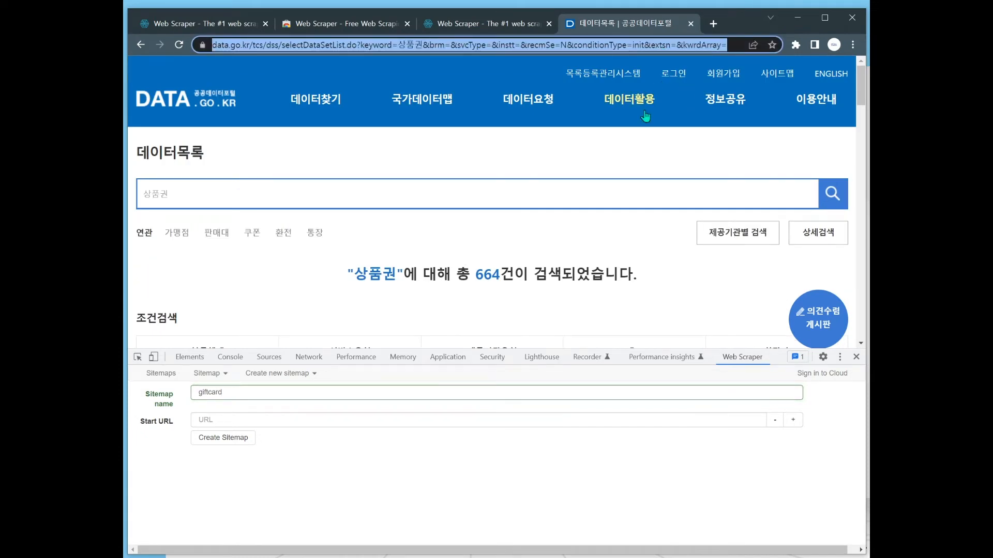
pyautogui.click(291, 425)
pyautogui.write('https://www.data.go.kr/tcs/dss/selectDataSetList.do?keyword=%EC%83%81%ED%92%88%EA%B6%8C&brm=&svcType=&instt=&recmSe=N&conditionType=init&extsn=&kwrdArray=')
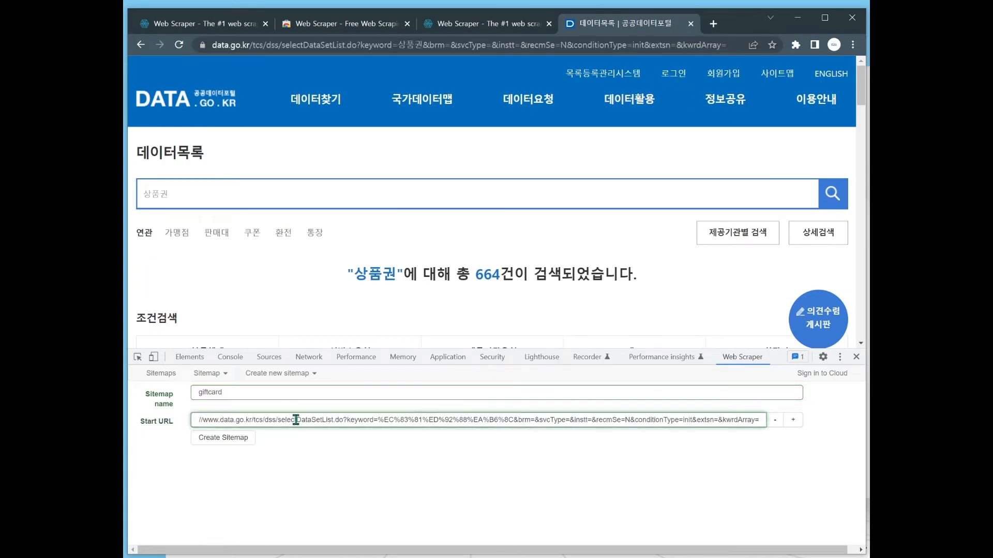
pyautogui.click(209, 441)
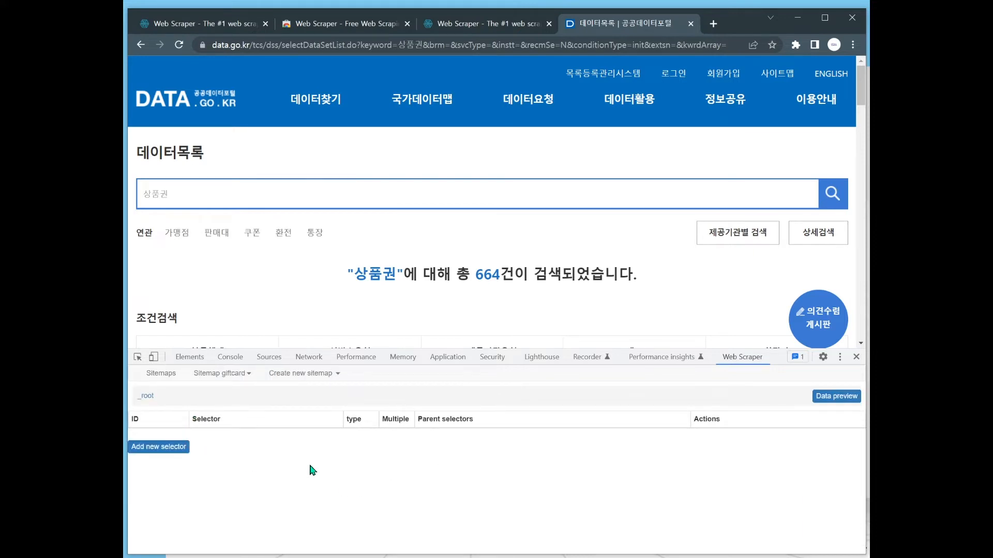
# Step: Open the giftcard sitemap from the sitemap list and add a selector with the id element and the type Element
pyautogui.click(160, 374)
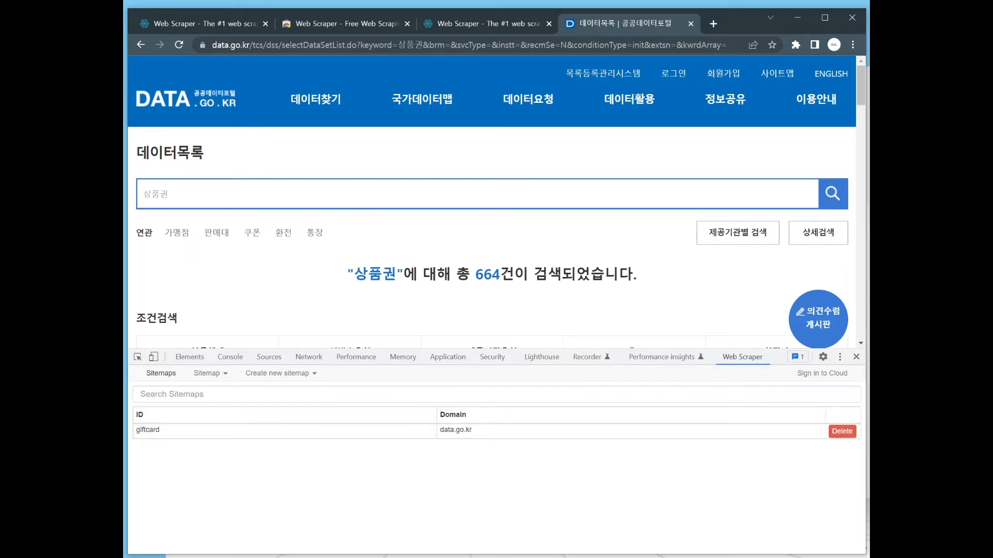
pyautogui.scroll(-3, 227, 338)
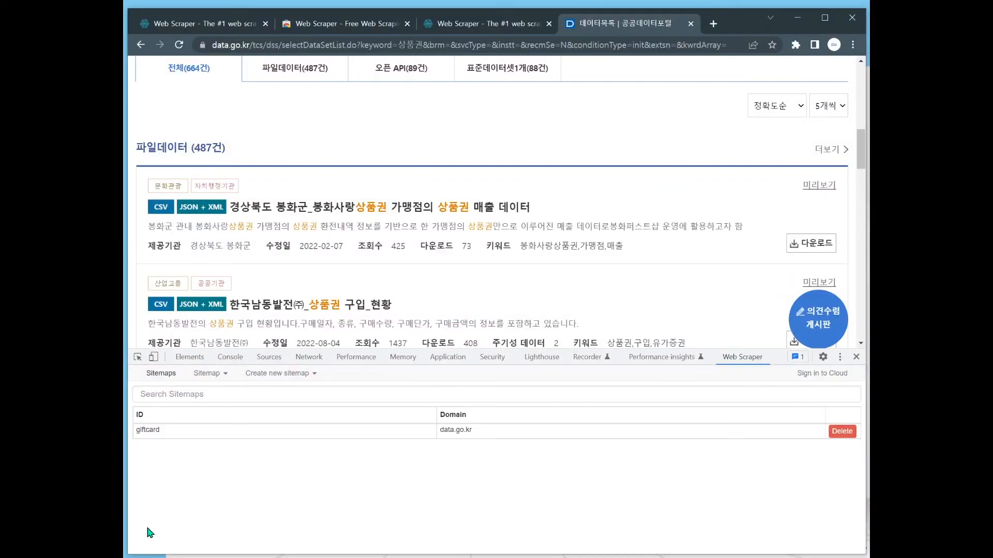
pyautogui.click(207, 441)
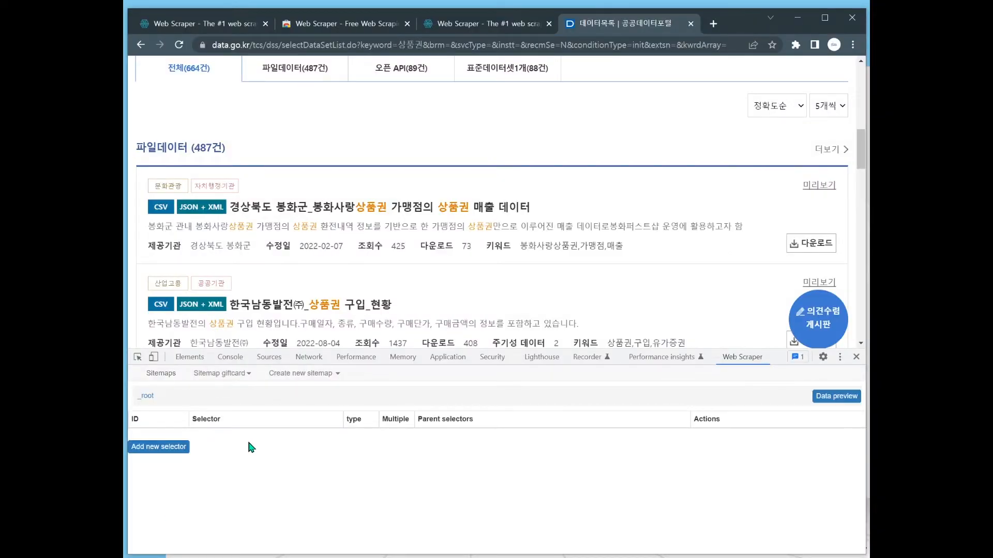
pyautogui.click(157, 447)
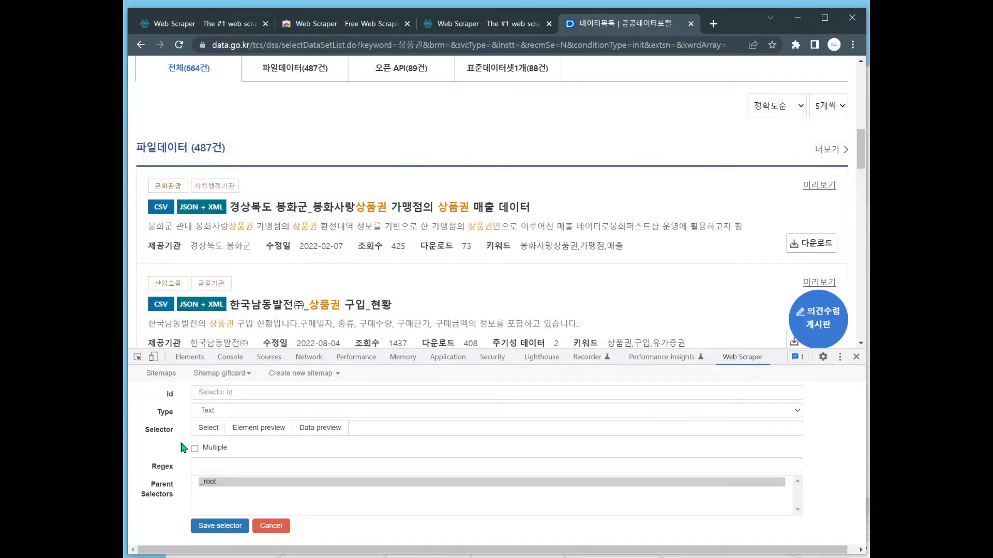
pyautogui.click(244, 395)
pyautogui.write('element')
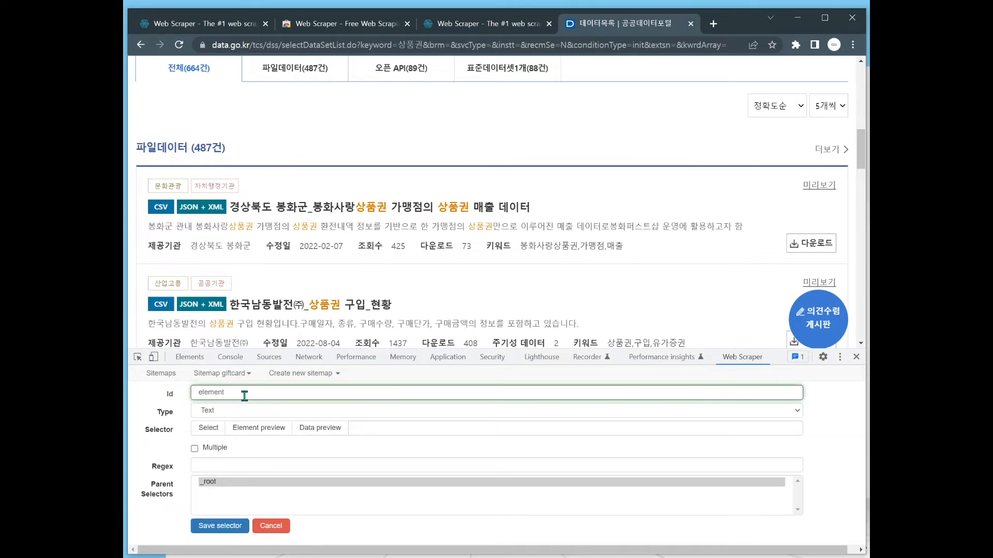
pyautogui.click(274, 410)
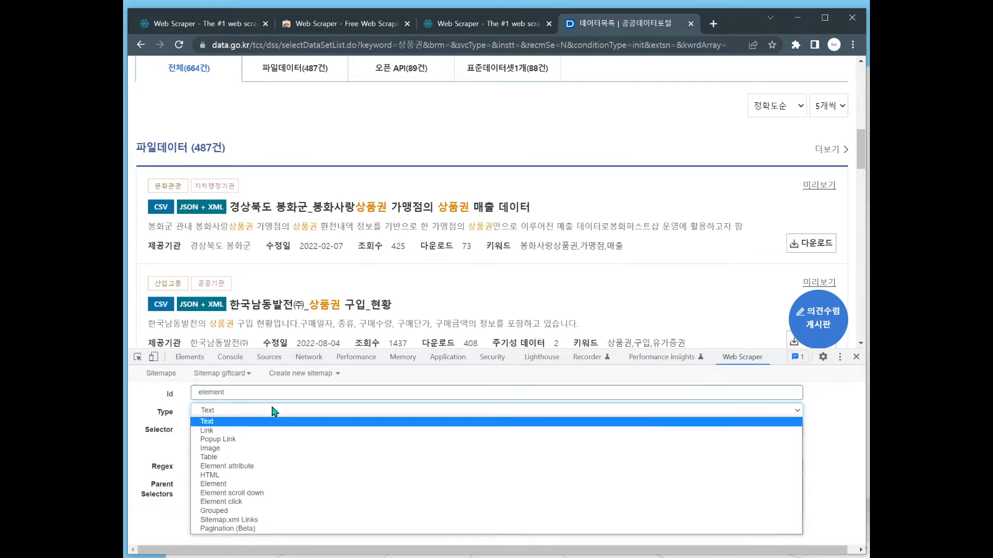
pyautogui.click(243, 484)
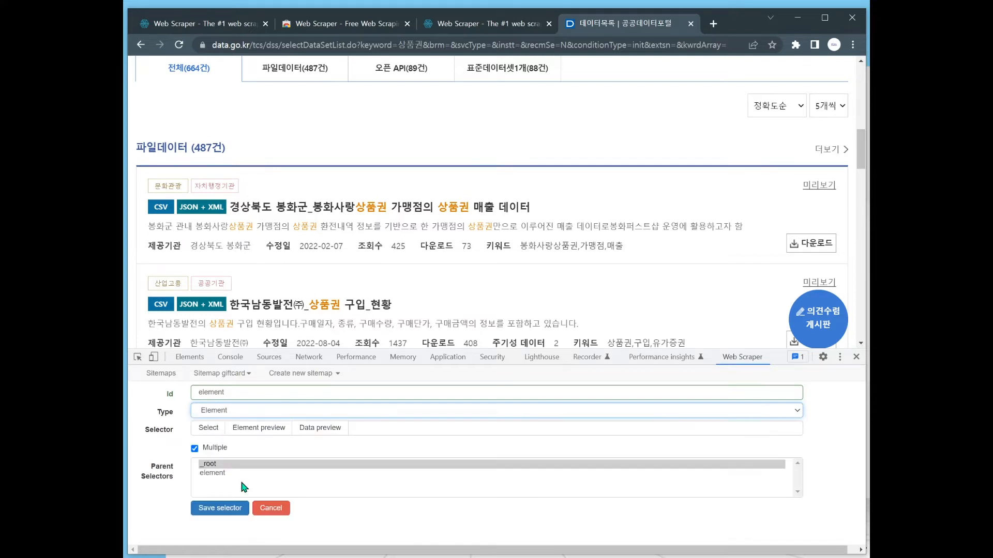
# Step: Select the first two result blocks under 파일데이터 on the page as the selector's elements
pyautogui.click(212, 428)
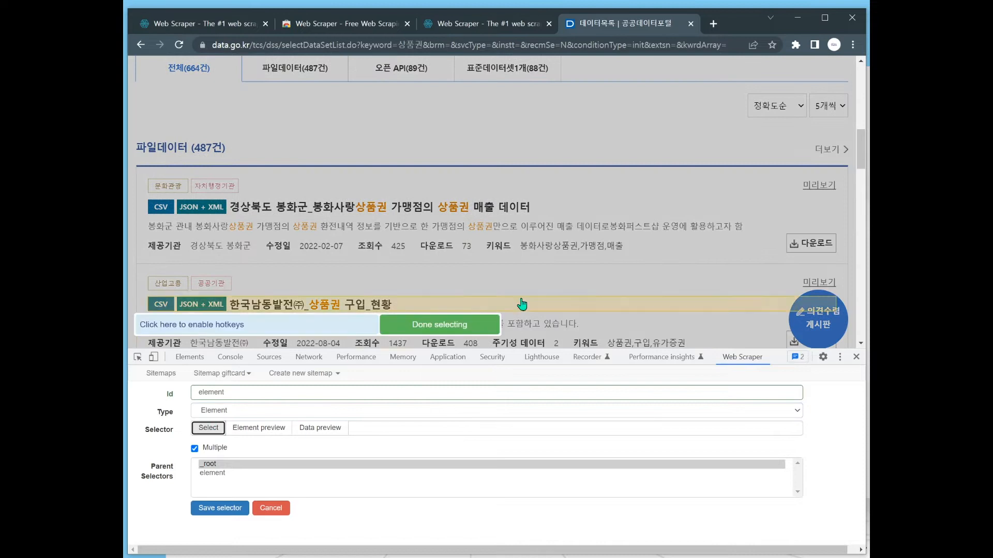
pyautogui.click(646, 181)
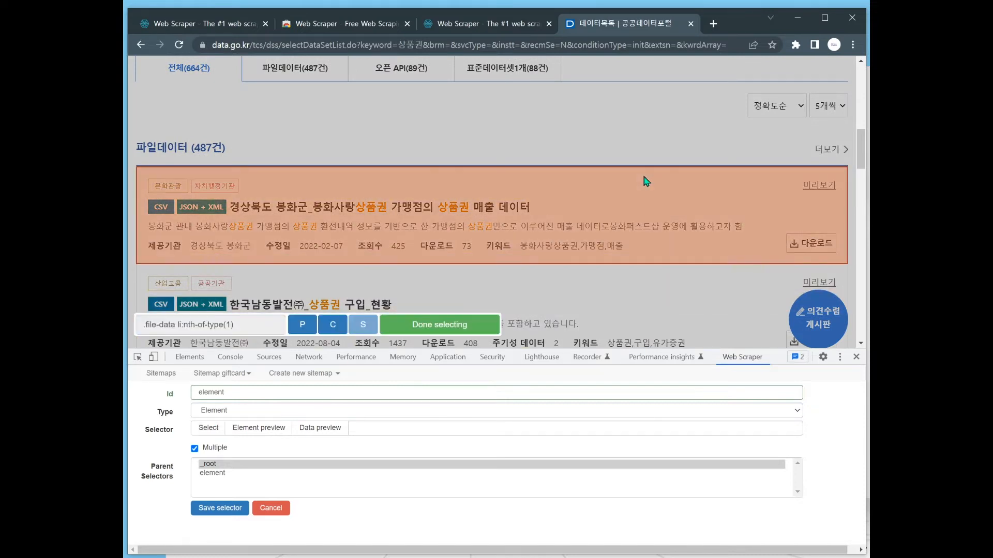
pyautogui.scroll(-1, 647, 202)
pyautogui.click(649, 221)
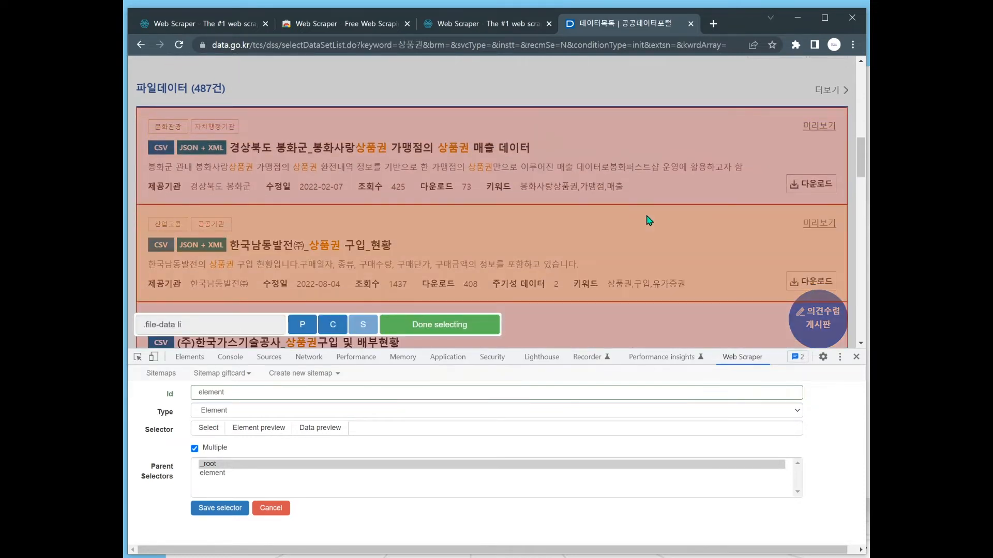
# Step: Extend the element selection with the first result block under 오픈 API and finish selecting
pyautogui.scroll(-6, 649, 220)
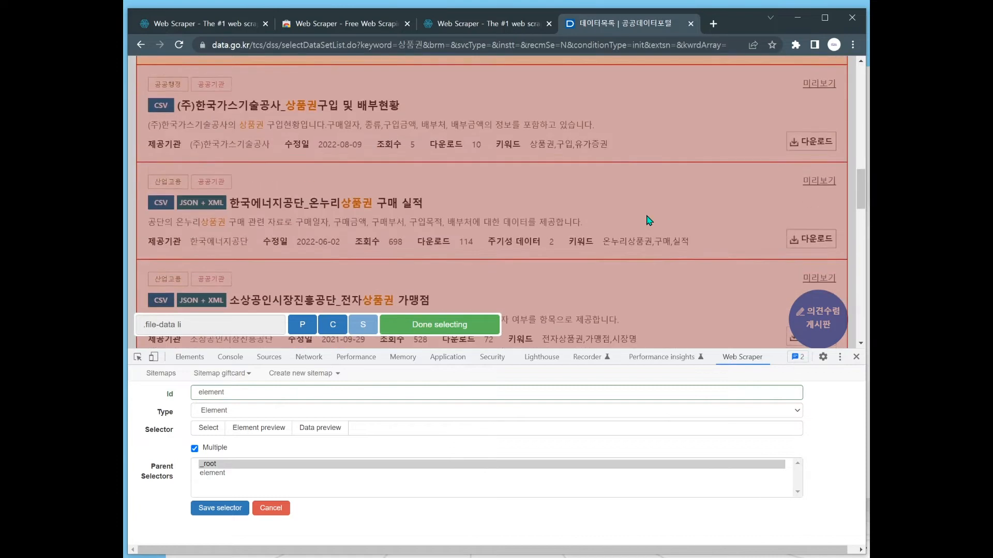
pyautogui.scroll(-10, 649, 221)
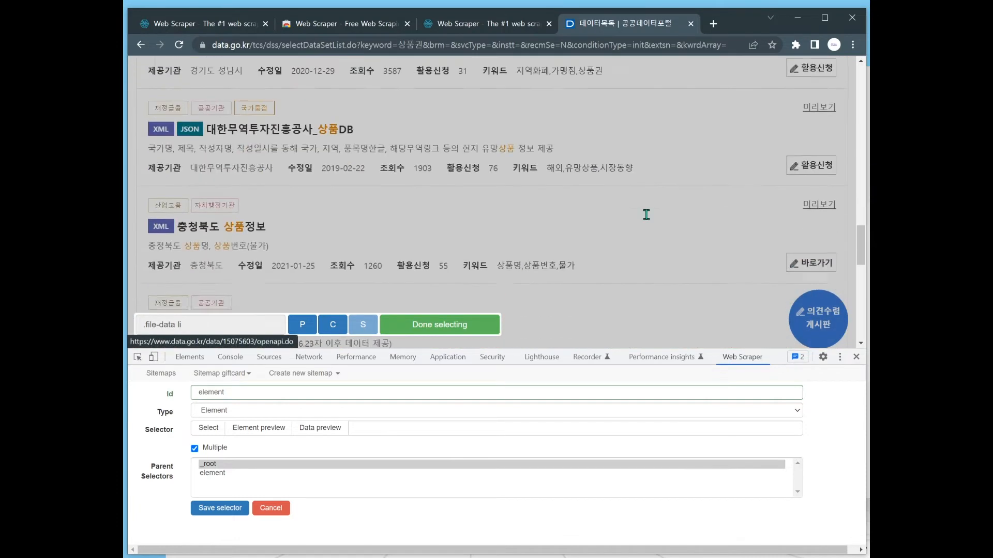
pyautogui.scroll(8, 647, 220)
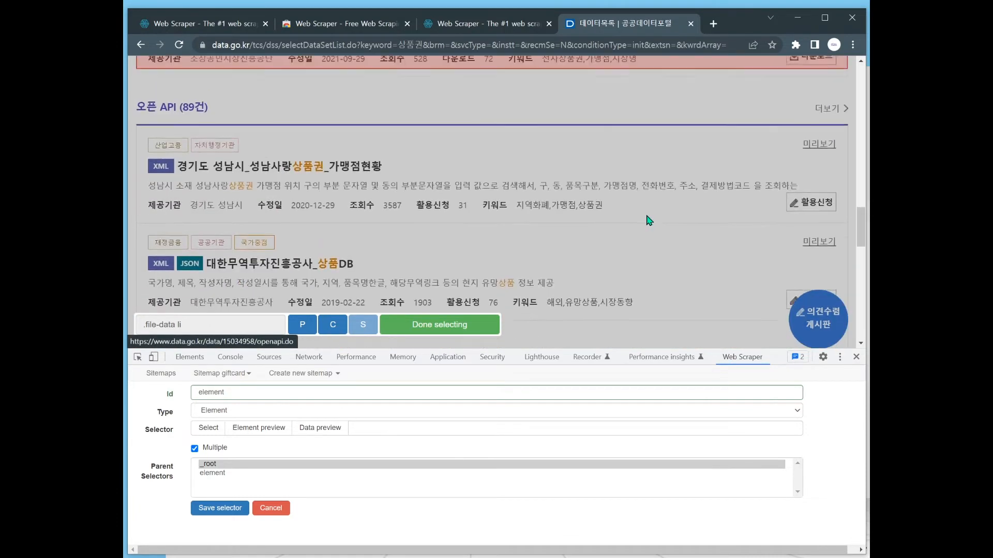
pyautogui.scroll(-3, 648, 220)
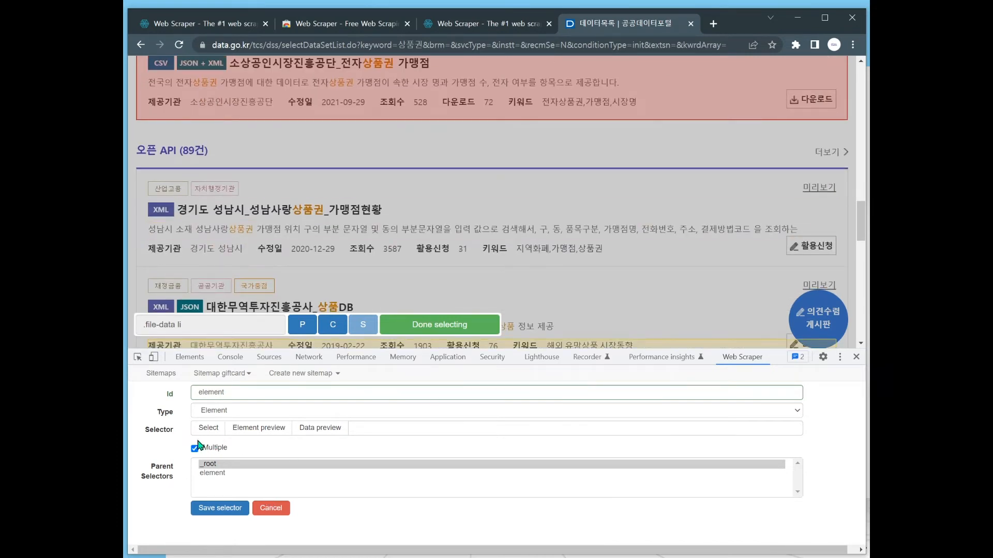
pyautogui.scroll(2, 421, 250)
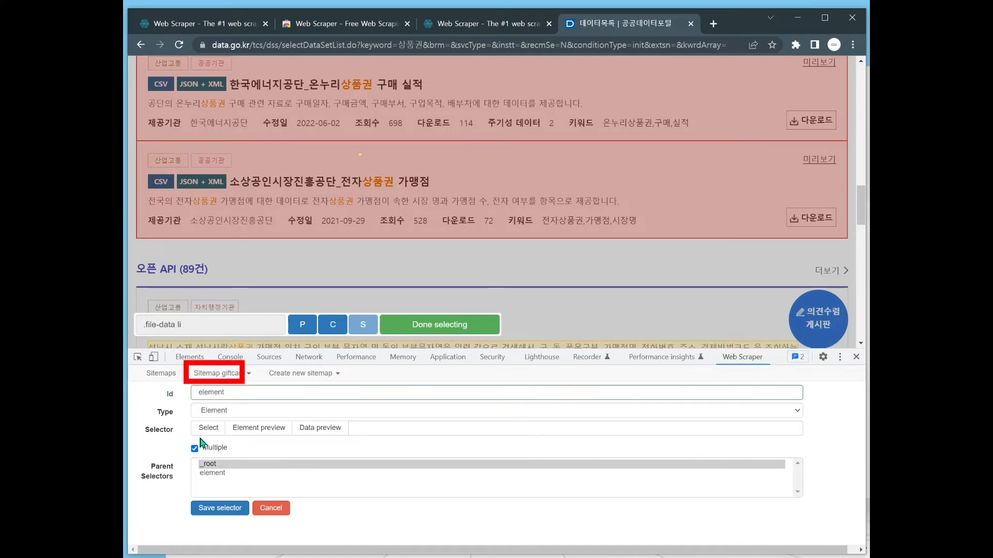
pyautogui.scroll(-1, 532, 243)
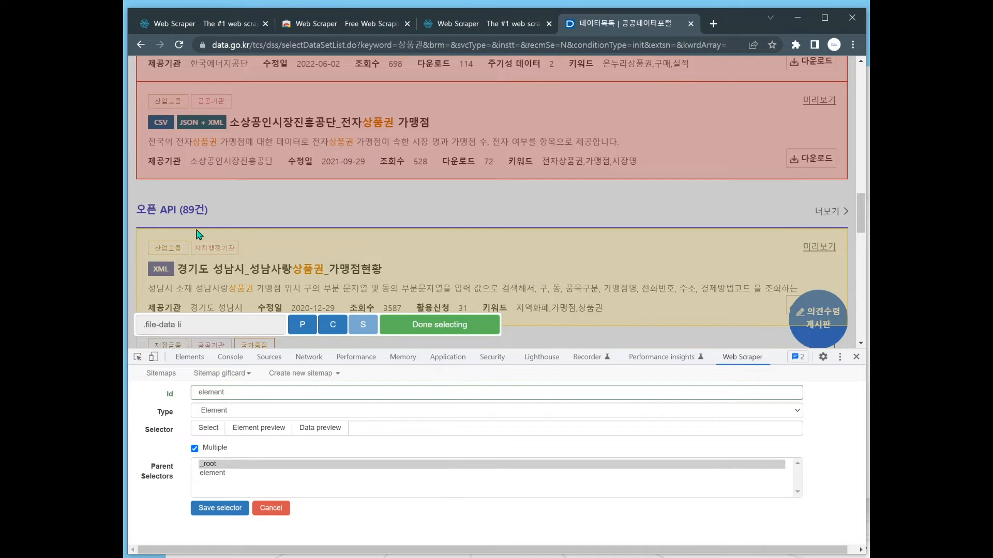
pyautogui.click(435, 242)
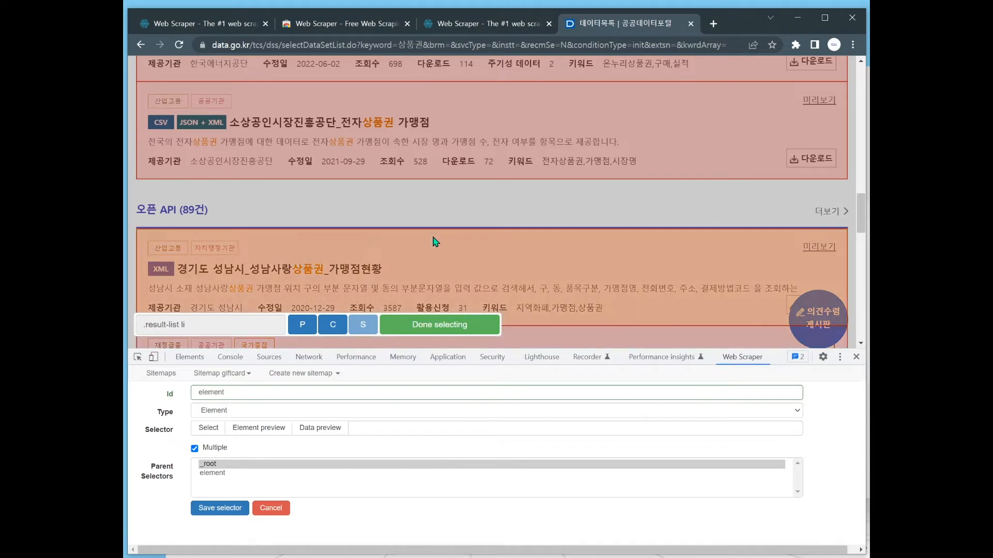
pyautogui.scroll(-8, 435, 242)
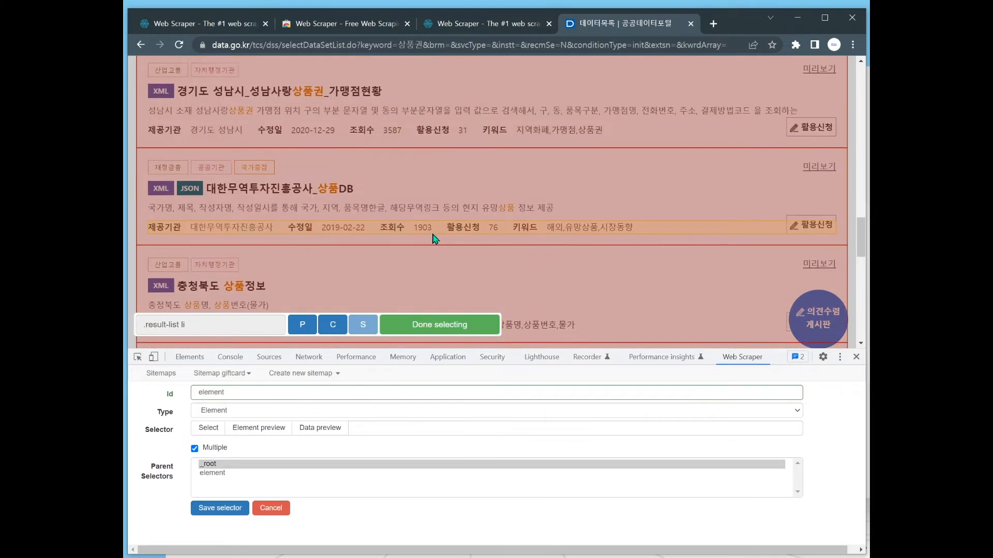
pyautogui.scroll(-1, 427, 242)
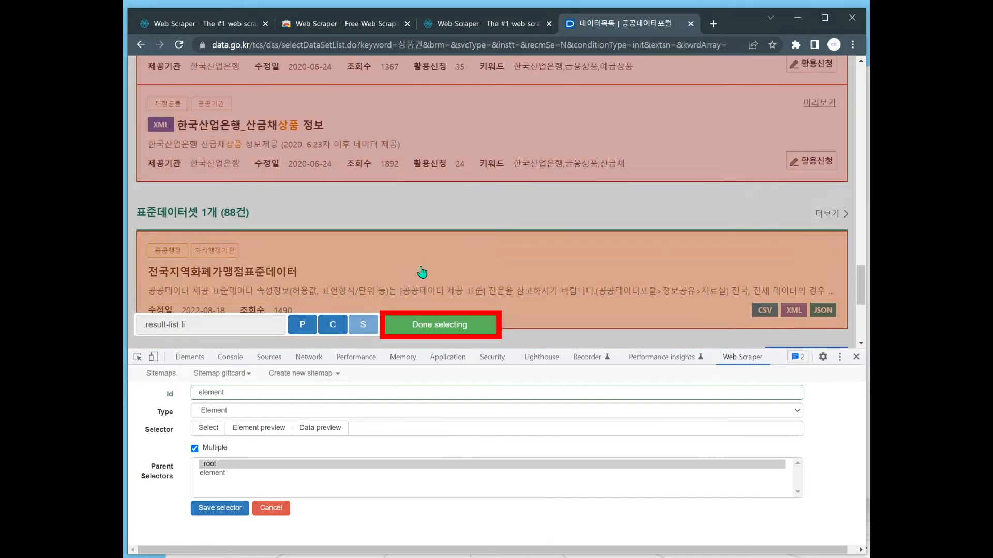
pyautogui.click(419, 324)
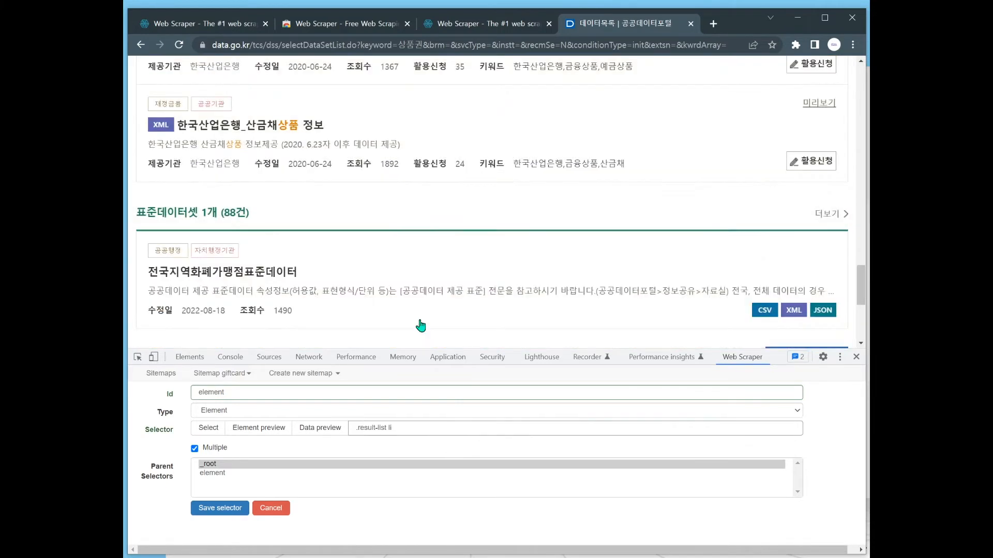
# Step: Save the element selector, open it, and start a new child selector with the id 제목
pyautogui.click(220, 509)
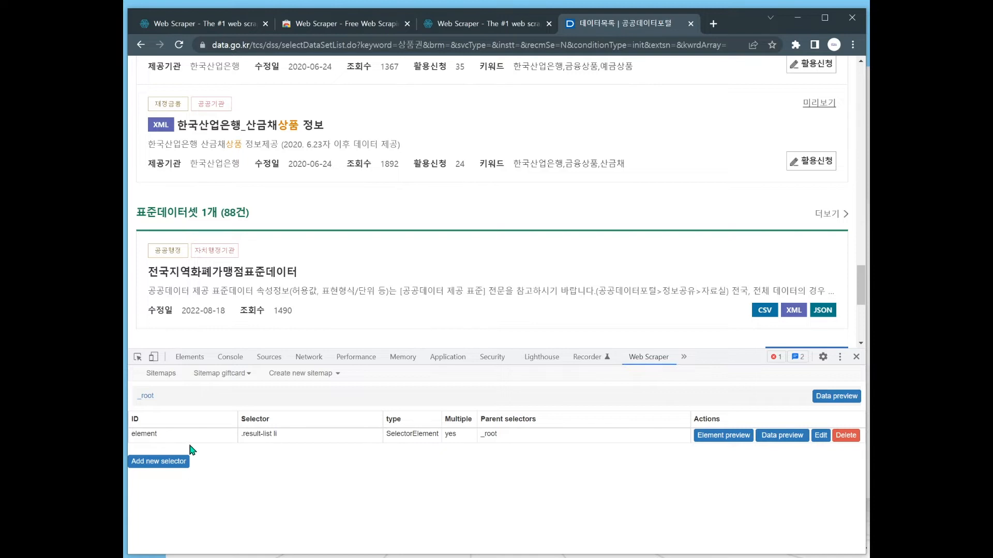
pyautogui.click(181, 441)
pyautogui.click(181, 447)
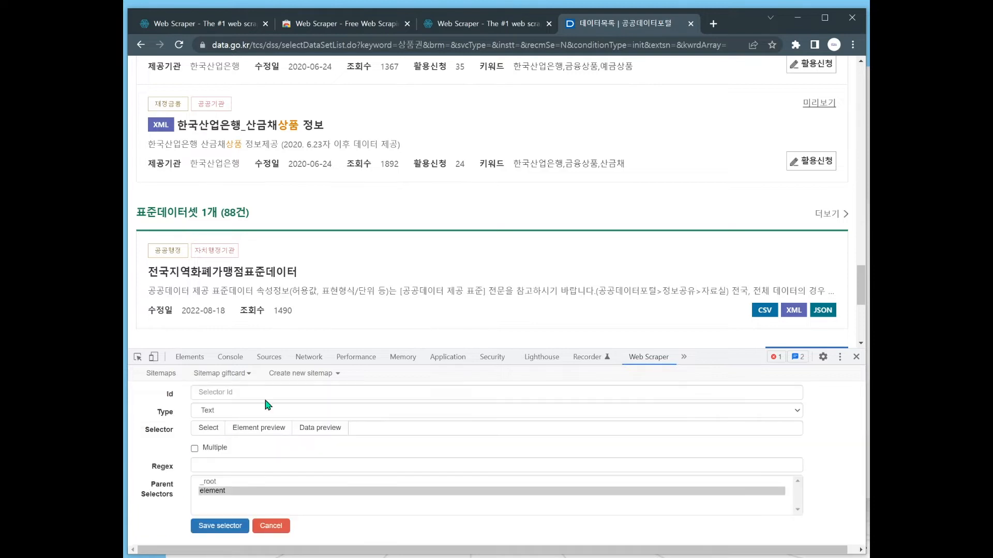
pyautogui.write('제목')
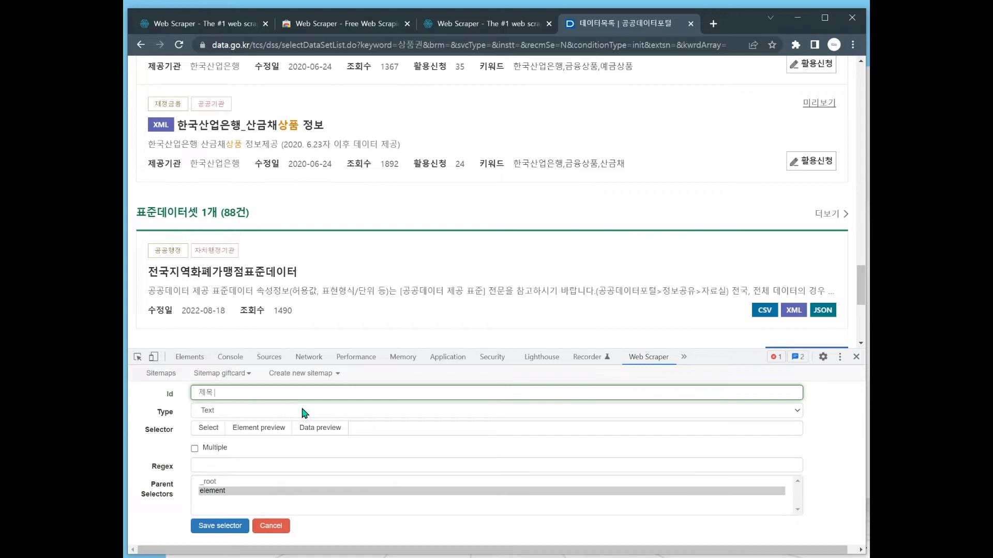
# Step: Pick the title of the first result under 파일데이터 as the 제목 selector's text and save the selector
pyautogui.scroll(5, 334, 310)
pyautogui.scroll(3, 333, 260)
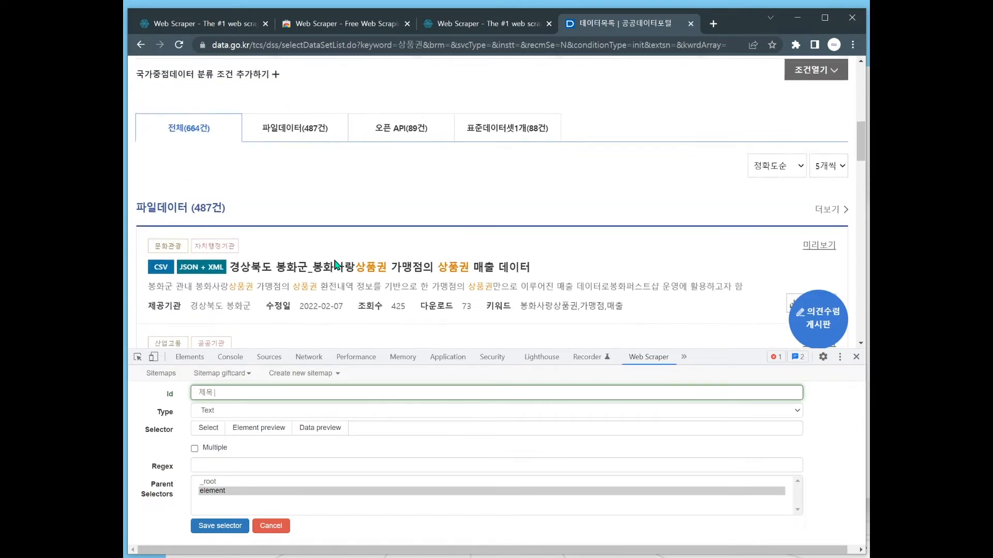
pyautogui.scroll(-1, 333, 263)
pyautogui.click(196, 430)
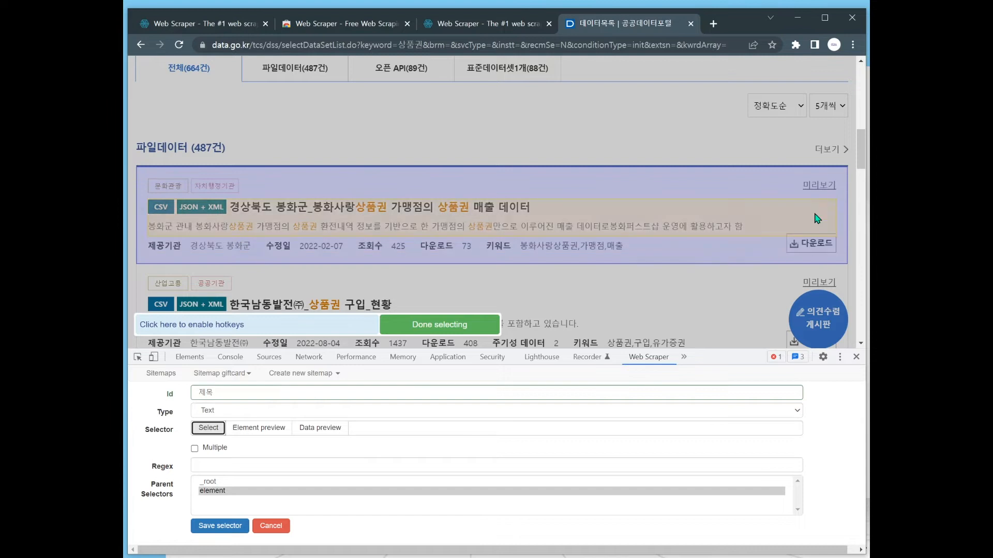
pyautogui.click(498, 211)
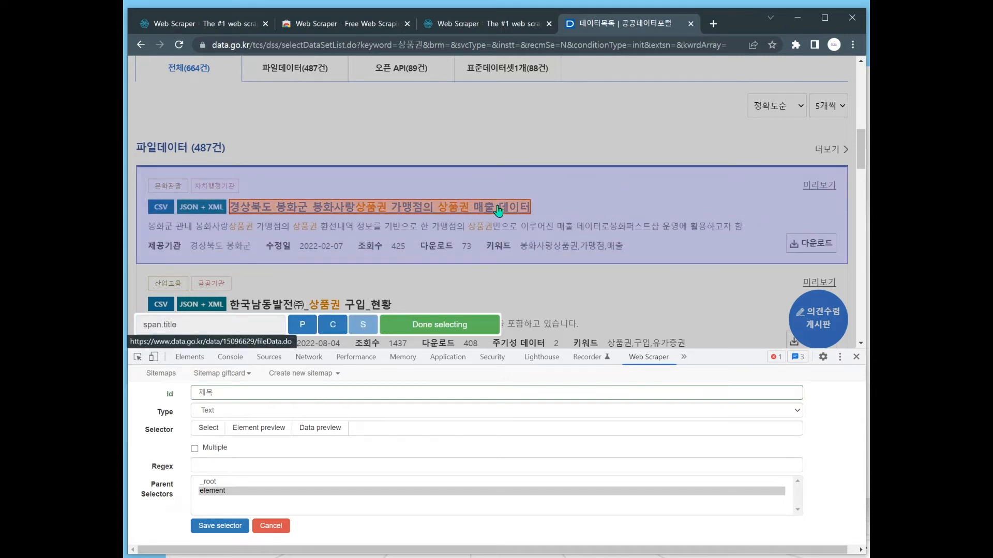
pyautogui.click(403, 332)
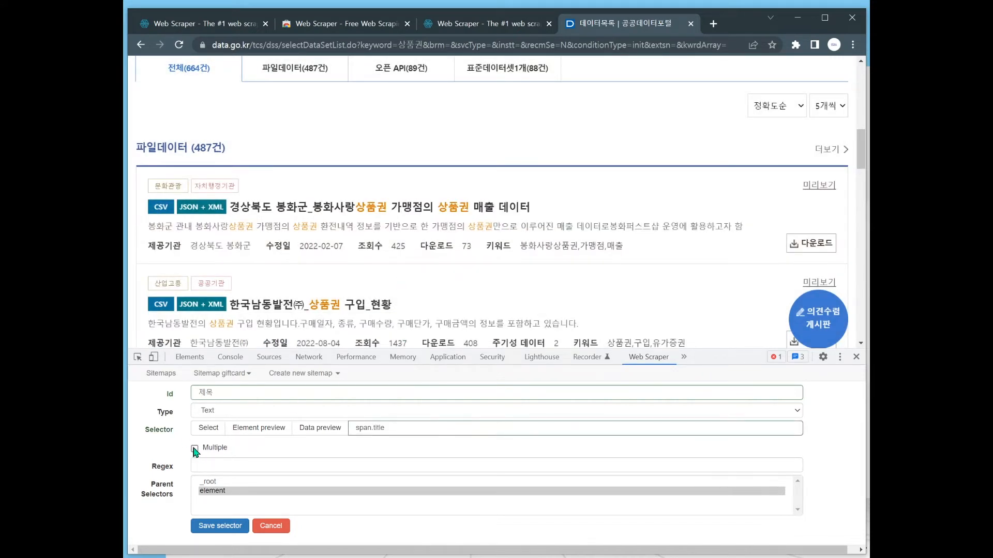
pyautogui.scroll(-1, 399, 246)
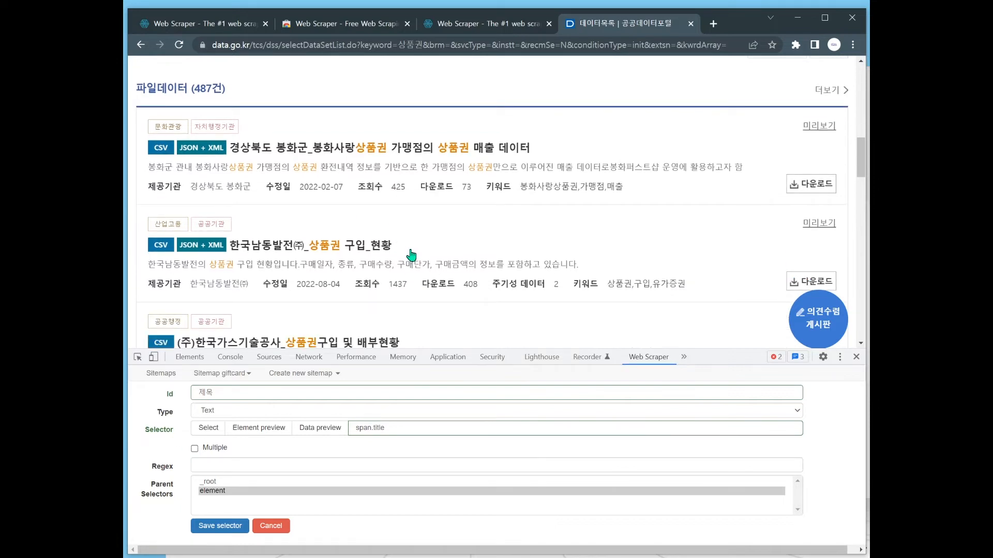
pyautogui.scroll(1, 411, 255)
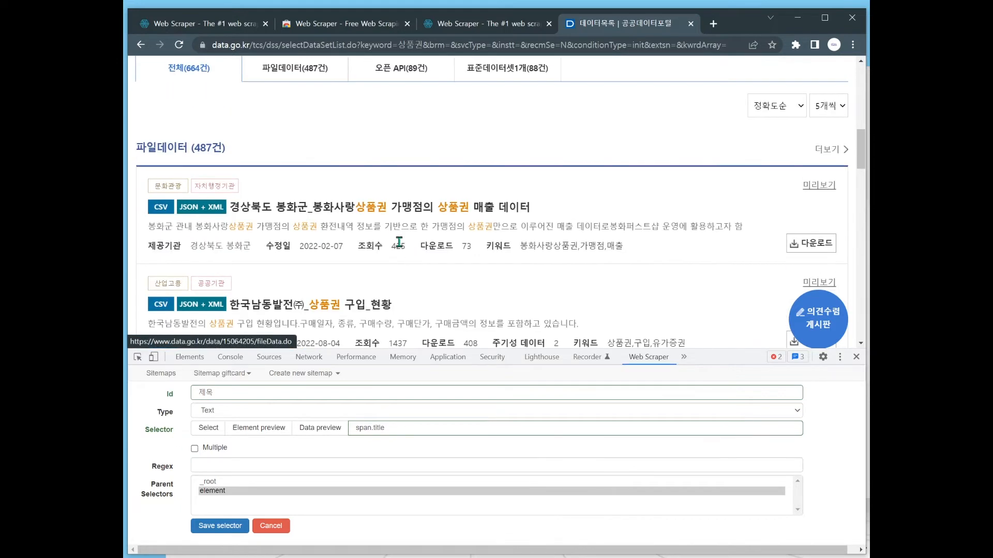
pyautogui.click(209, 429)
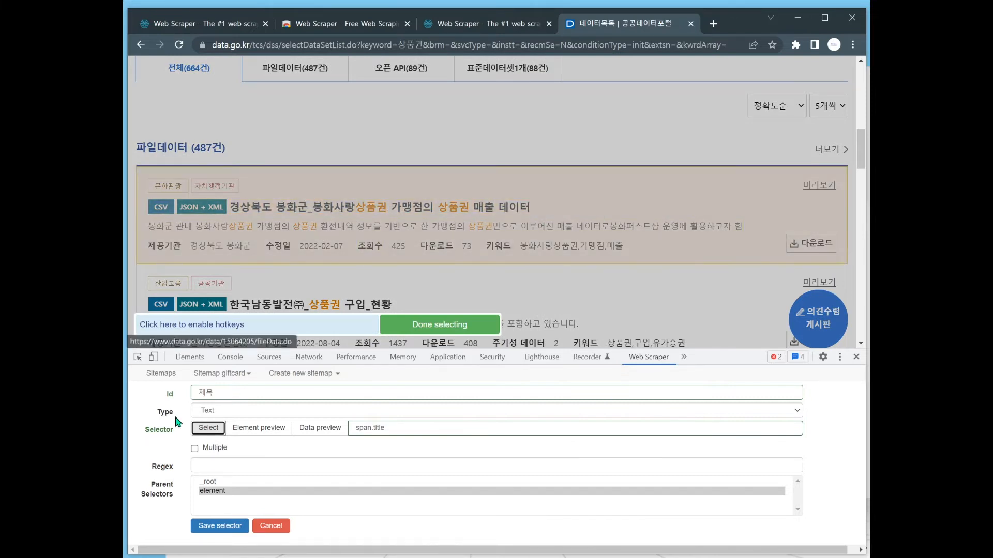
pyautogui.click(231, 527)
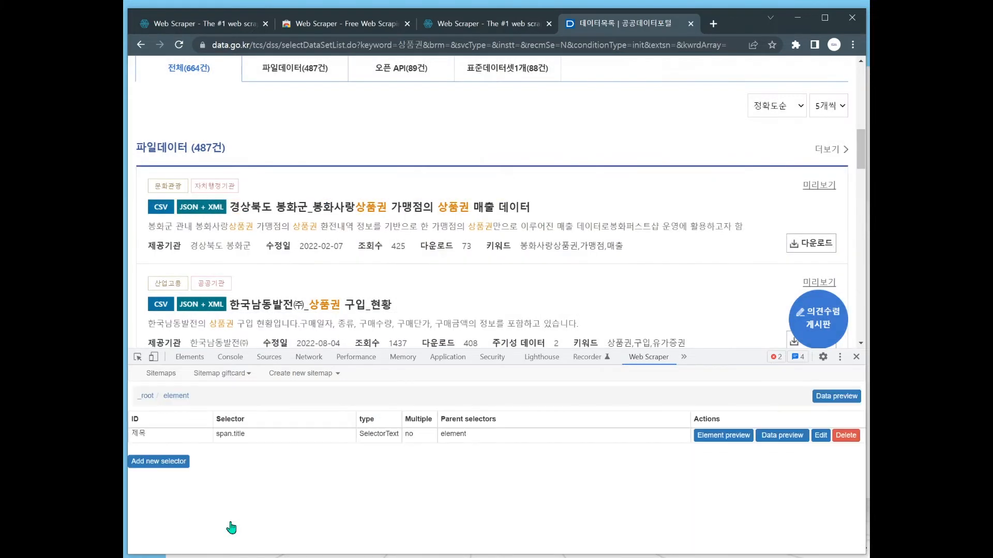
# Step: Add a Text selector named 제공기관 under element, picking the first result's providing organization, and save it
pyautogui.click(162, 463)
pyautogui.write('제')
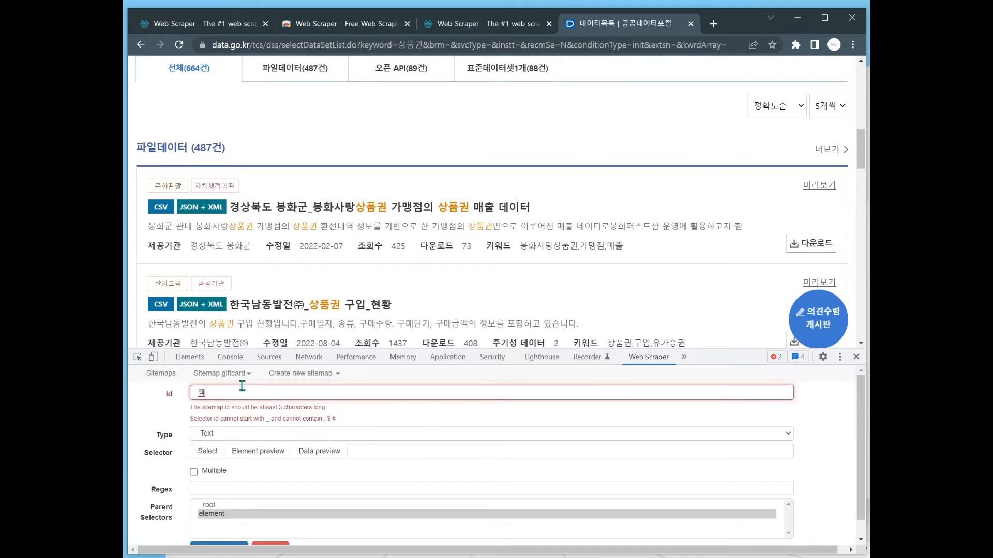
pyautogui.write('공ㄱ')
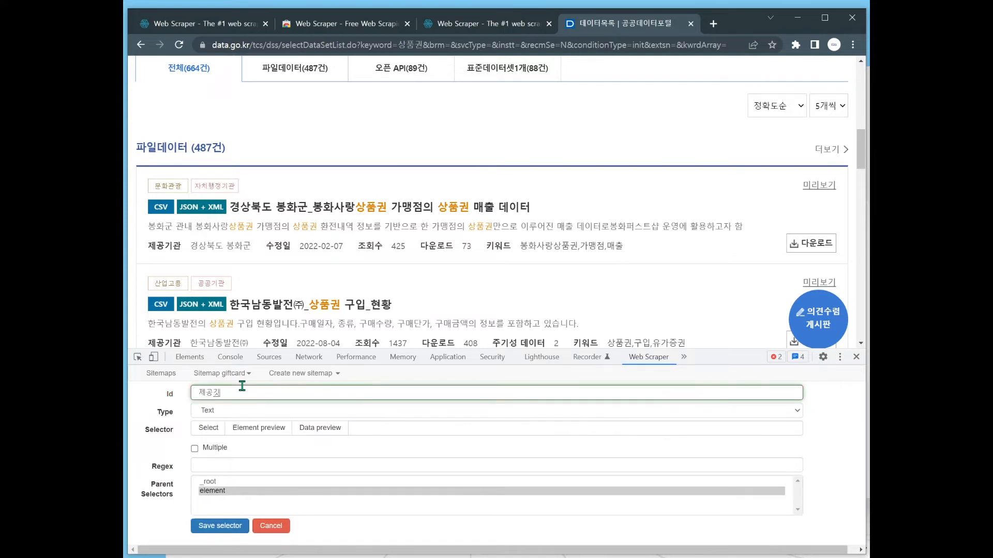
pyautogui.write('기관')
pyautogui.click(209, 427)
pyautogui.scroll(-1, 294, 294)
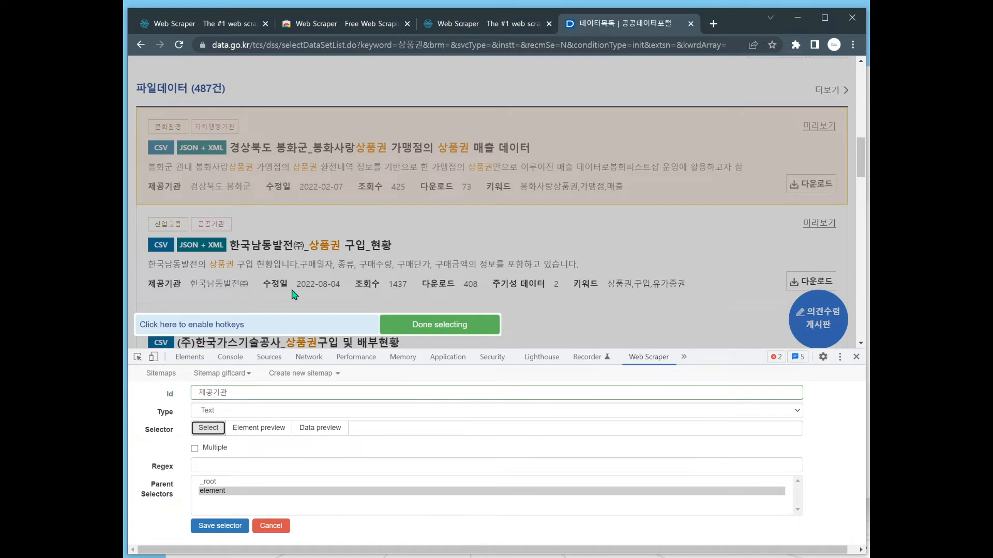
pyautogui.click(254, 188)
pyautogui.scroll(1, 255, 188)
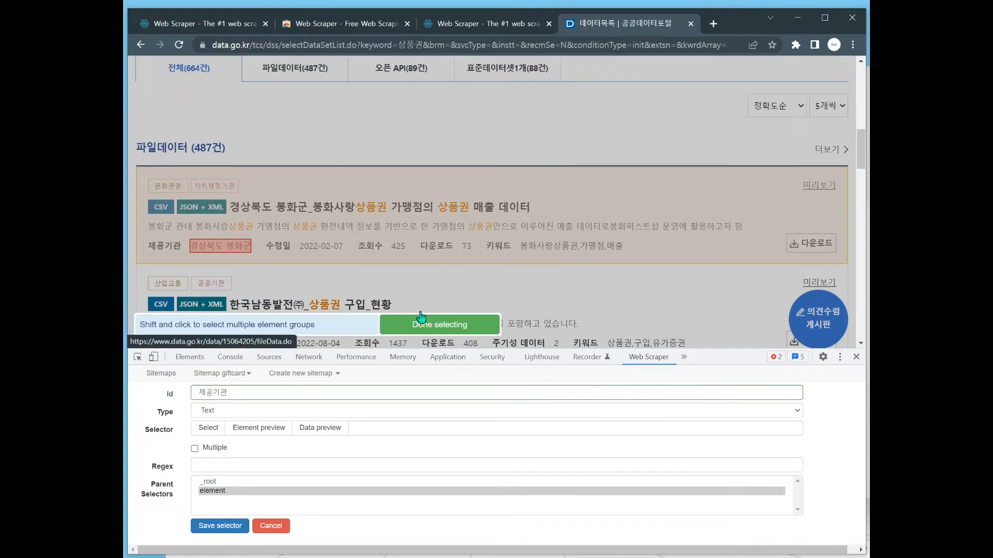
pyautogui.click(444, 323)
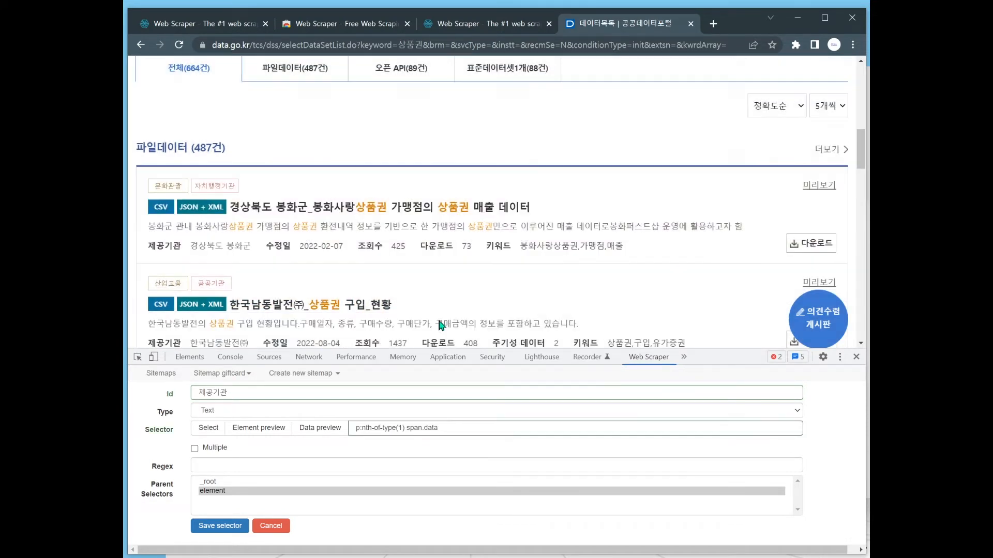
pyautogui.click(217, 526)
# Step: Add a Text selector named 설명 under element, picking the first result's description line, and save it
pyautogui.click(163, 477)
pyautogui.click(235, 388)
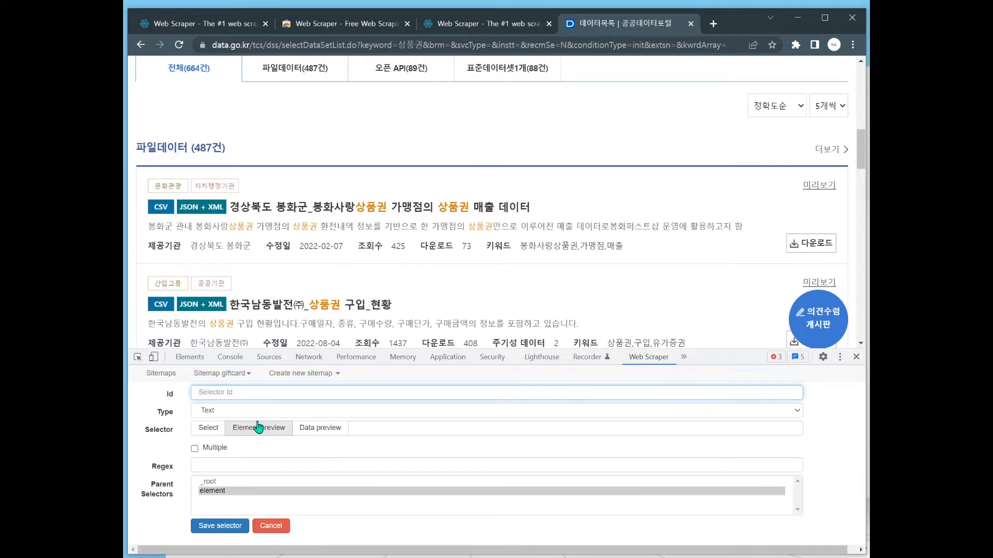
pyautogui.write('세')
pyautogui.write('명')
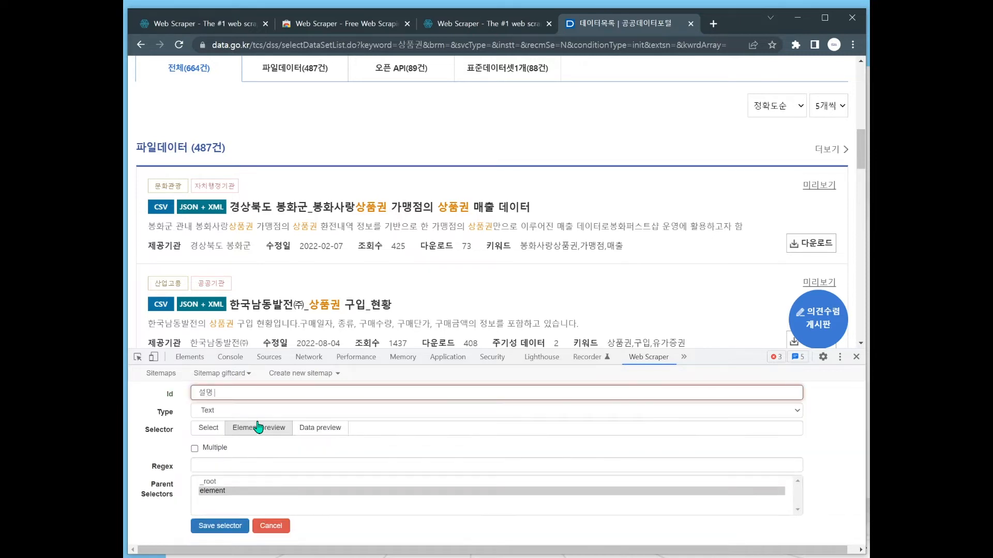
pyautogui.click(208, 427)
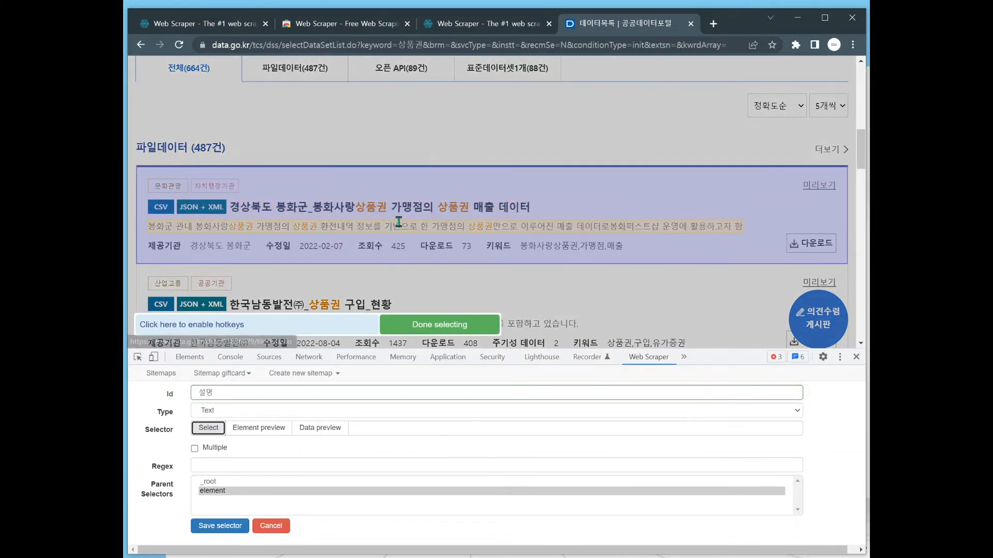
pyautogui.click(439, 324)
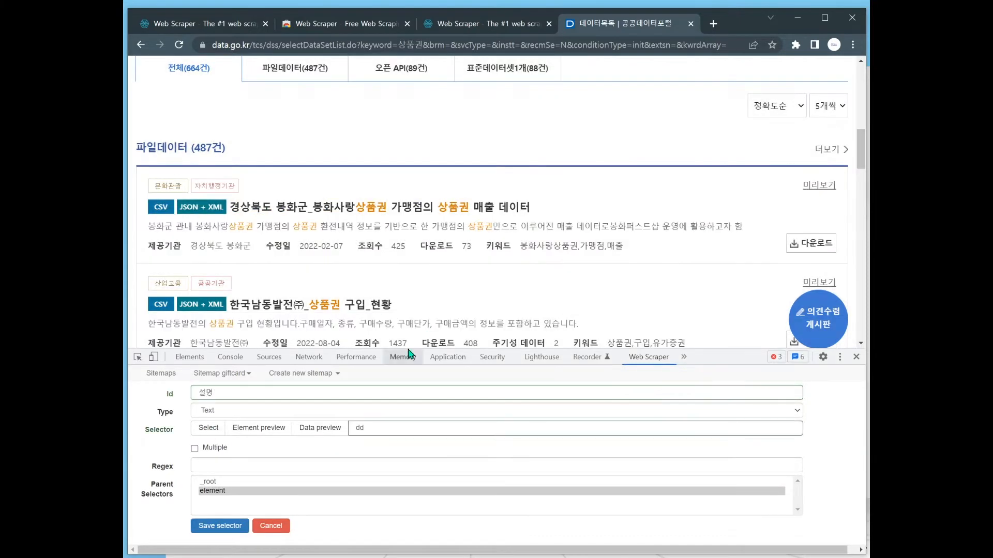
pyautogui.click(220, 526)
# Step: Add a Text selector named 수정일 under element, picking the first result's modification date, and save it
pyautogui.click(158, 492)
pyautogui.click(234, 391)
pyautogui.write('수정일')
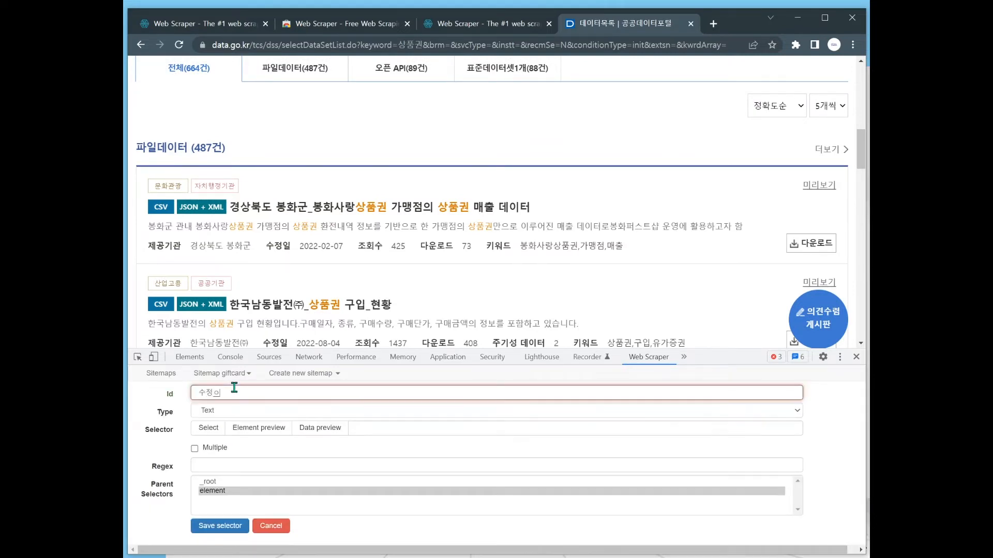
pyautogui.click(209, 427)
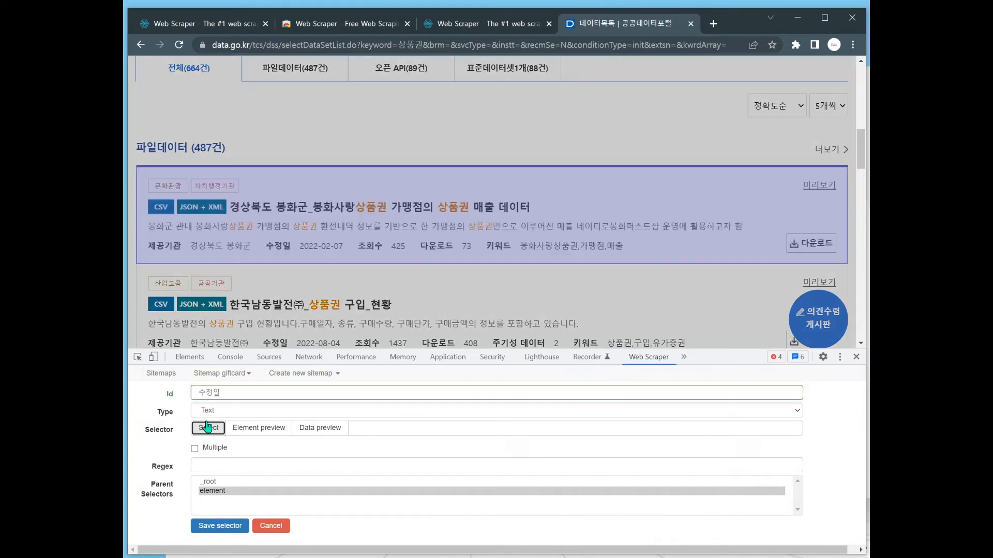
pyautogui.click(321, 246)
pyautogui.click(442, 326)
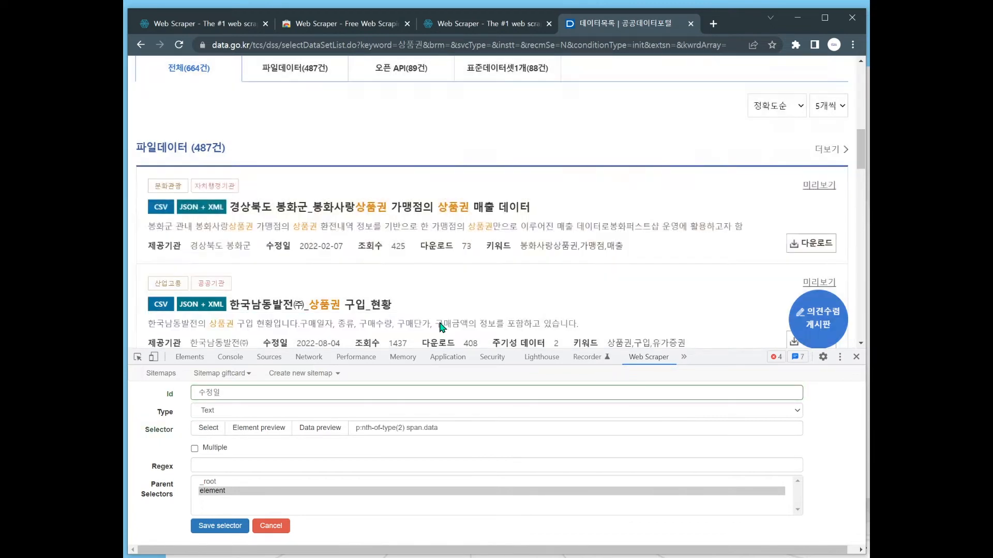
pyautogui.click(219, 526)
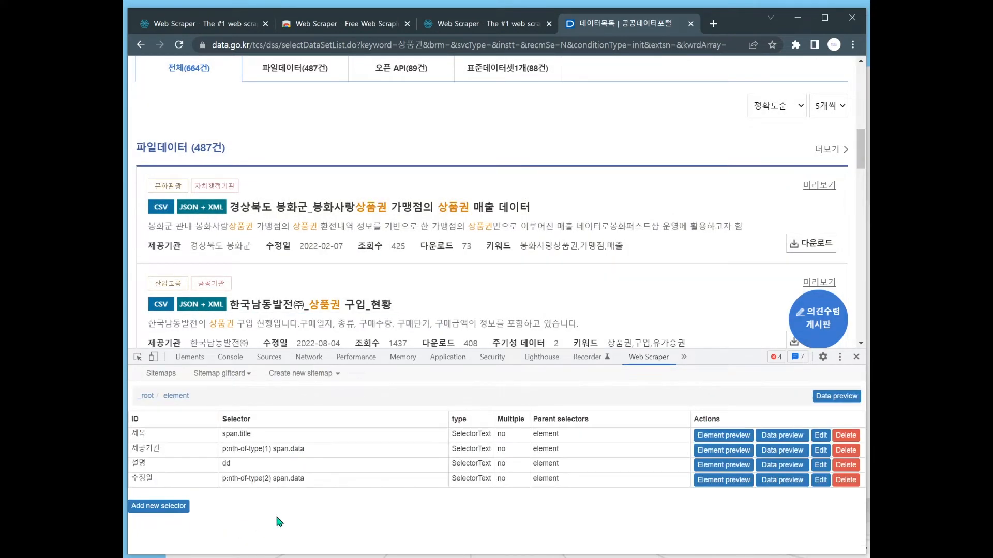
# Step: Show the giftcard sitemap's selector graph and expand the root and element nodes to examine the selector hierarchy
pyautogui.click(232, 374)
pyautogui.click(243, 408)
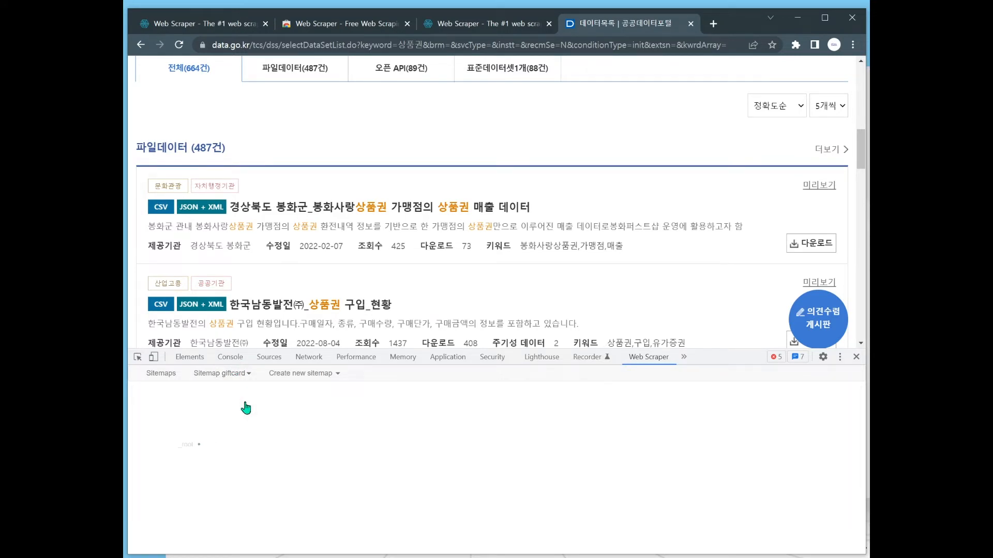
pyautogui.click(199, 444)
pyautogui.click(259, 446)
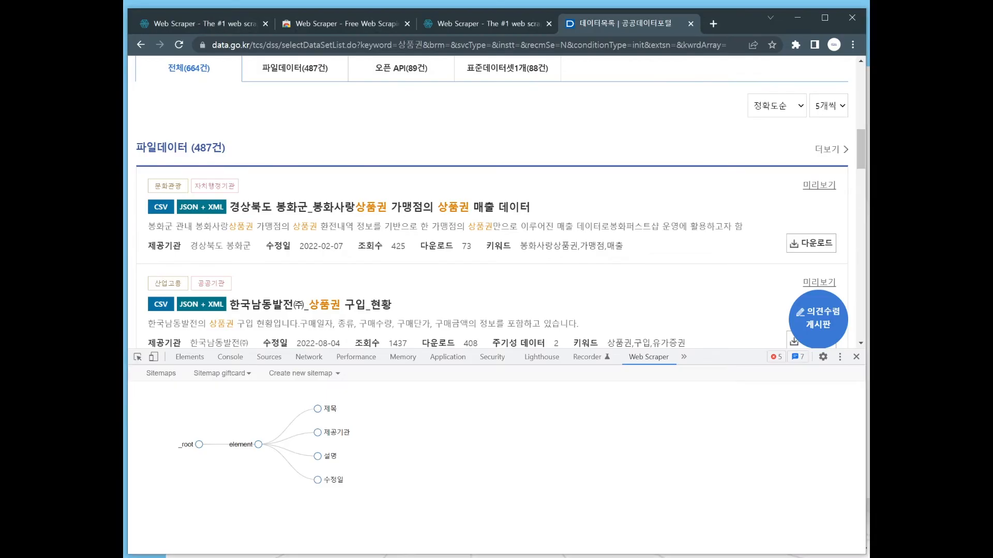
# Step: Return to the sitemap's root selectors and preview the data they extract, closing the preview after checking it
pyautogui.click(207, 374)
pyautogui.click(206, 389)
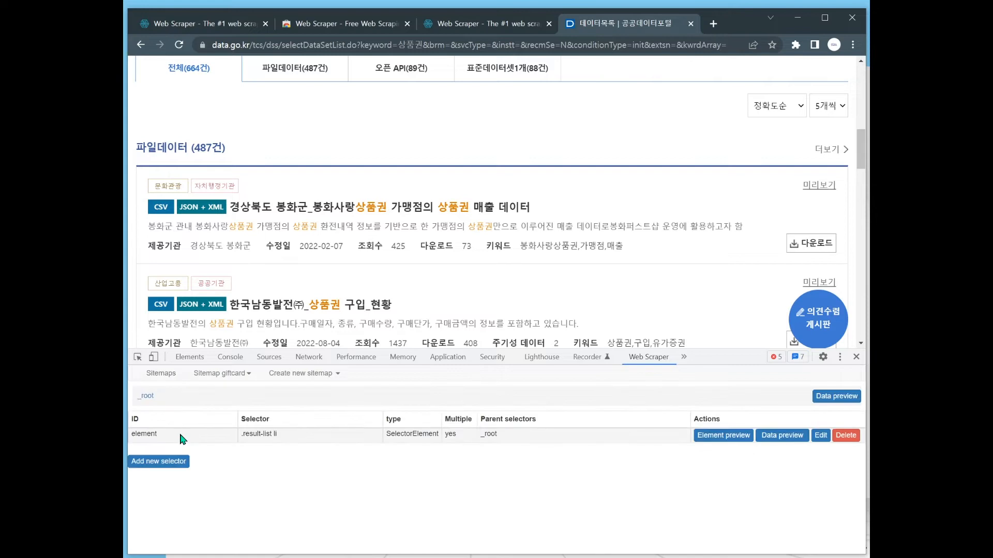
pyautogui.click(832, 399)
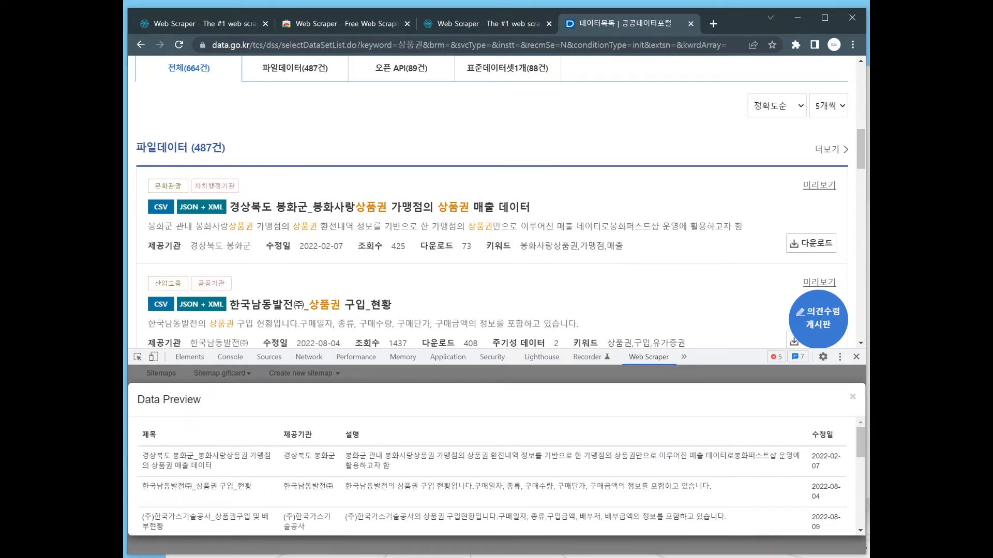
pyautogui.click(852, 397)
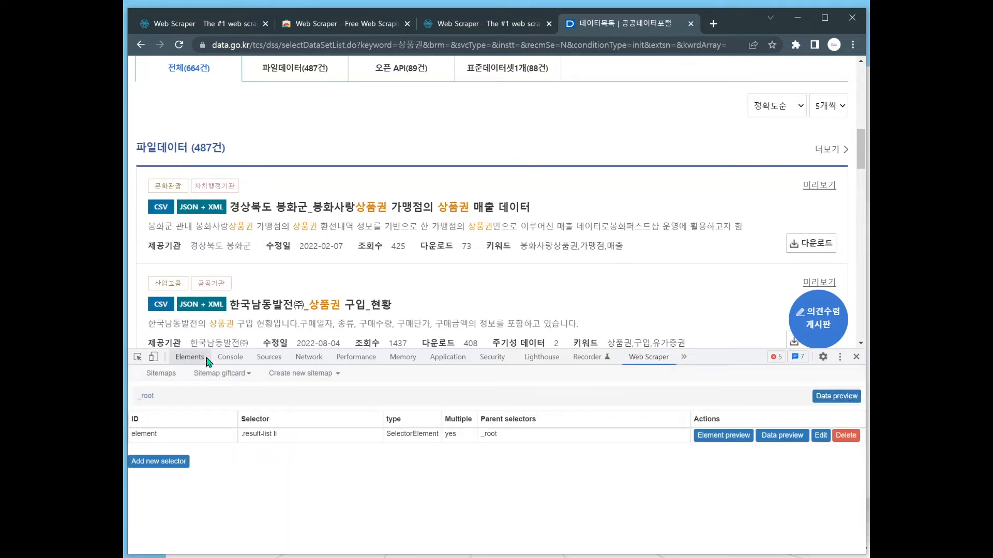
# Step: Scrape the giftcard sitemap with the default request interval and page load delay
pyautogui.click(225, 373)
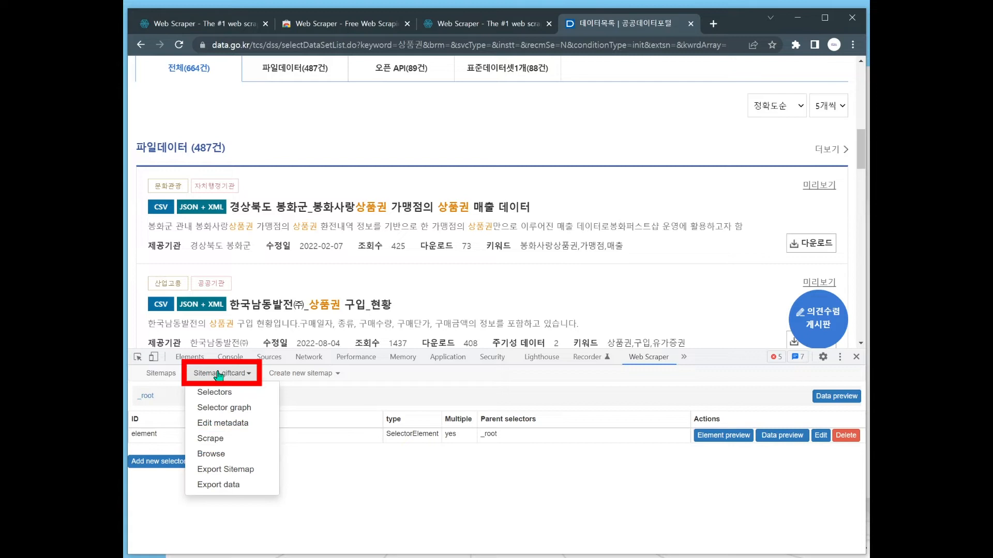
pyautogui.click(224, 439)
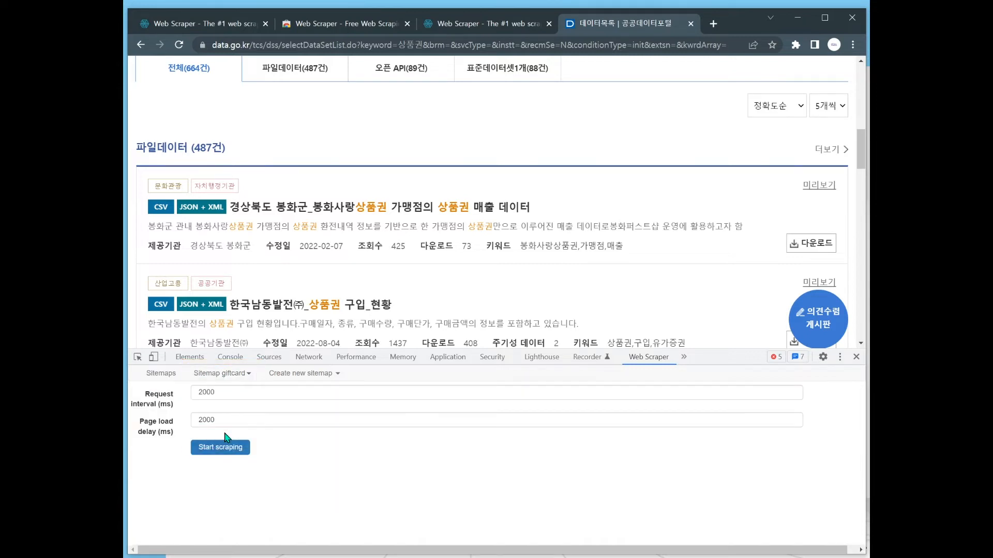
pyautogui.click(222, 446)
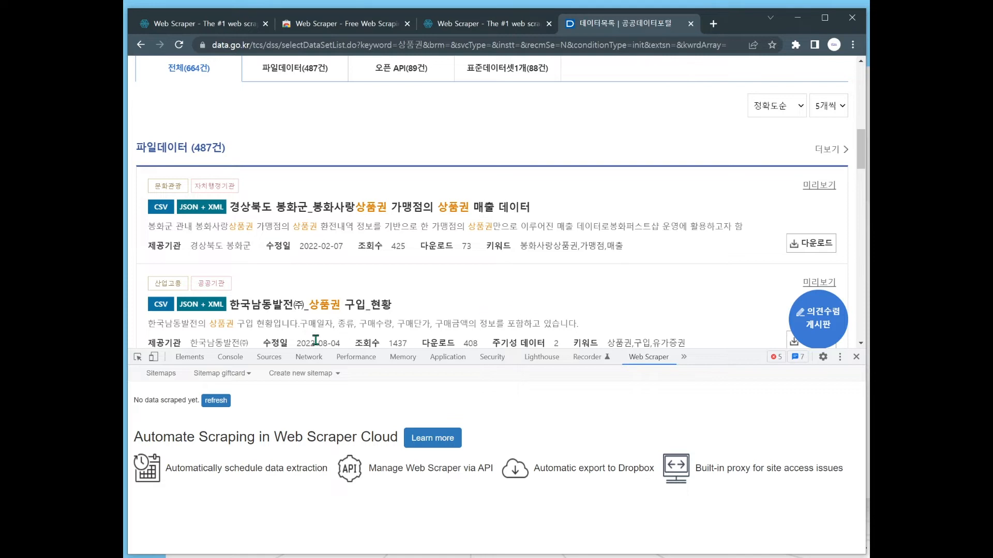
# Step: Export the scraped giftcard data as an XLSX file
pyautogui.click(239, 375)
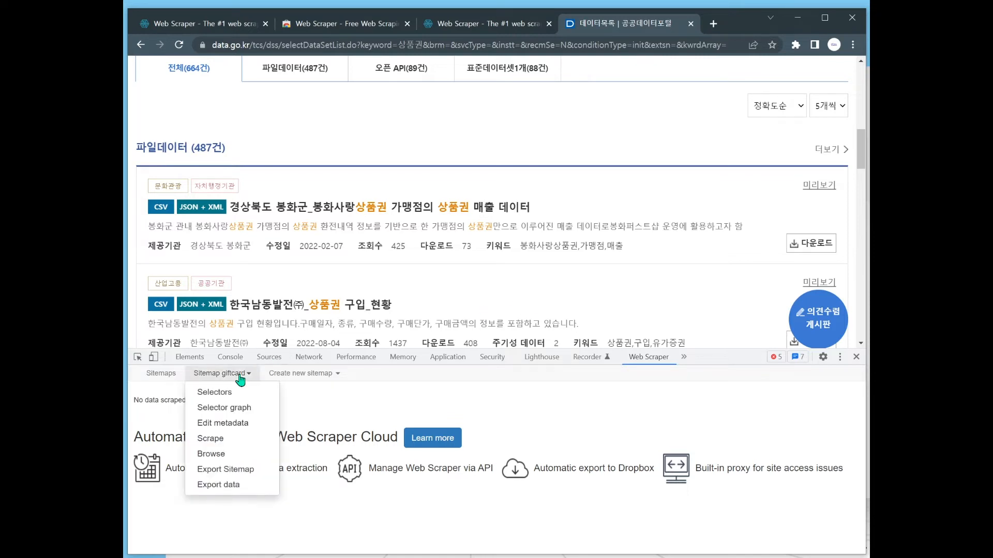
pyautogui.click(205, 486)
pyautogui.click(451, 480)
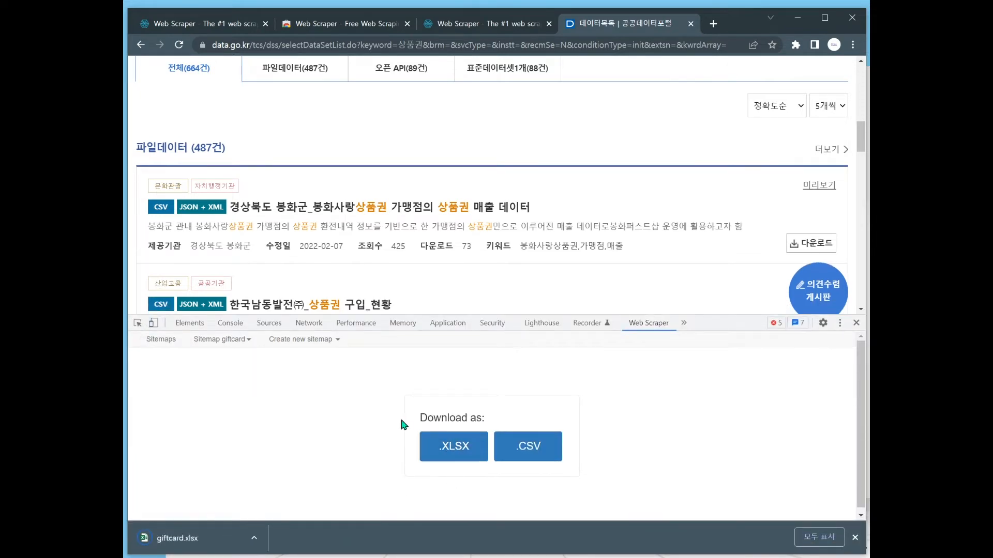
# Step: Open the downloaded giftcard.xlsx in Excel, widen the 설명 column to examine the scraped rows, and close the workbook
pyautogui.click(253, 536)
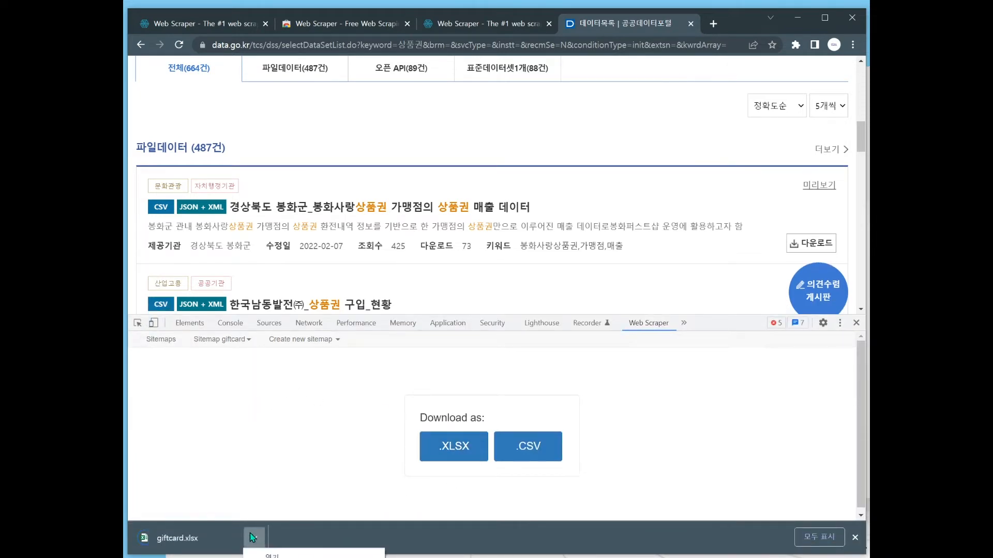
pyautogui.click(299, 556)
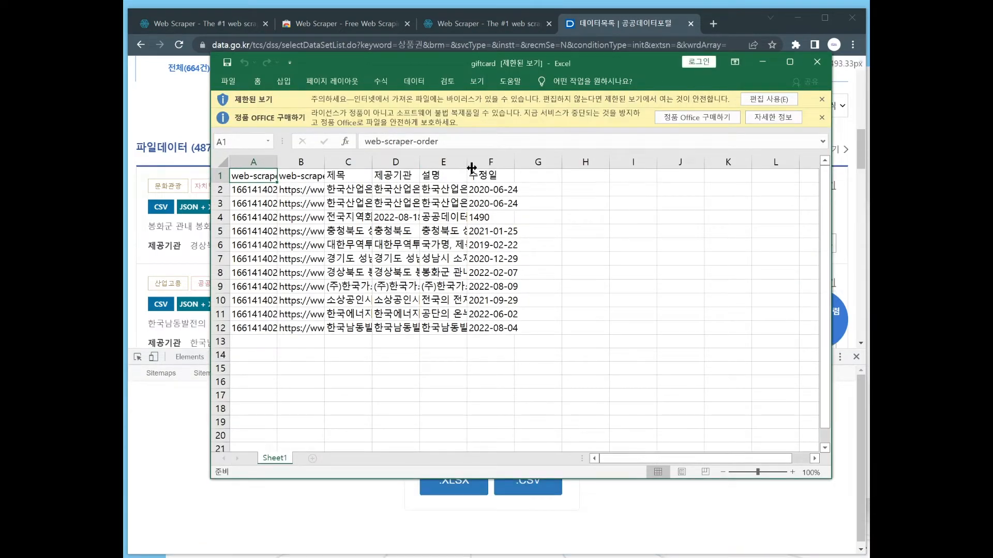
pyautogui.moveTo(469, 166); pyautogui.dragTo(595, 165)
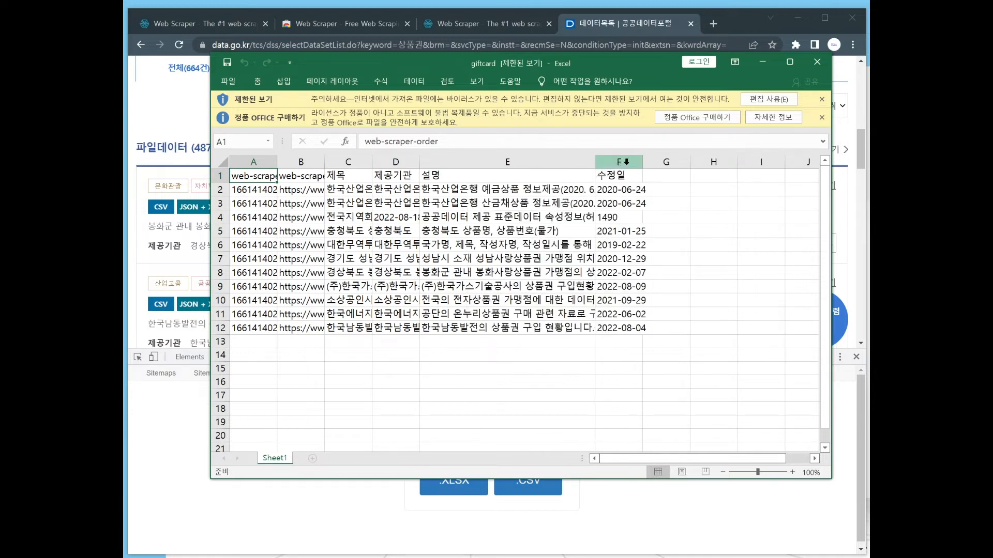
pyautogui.click(817, 61)
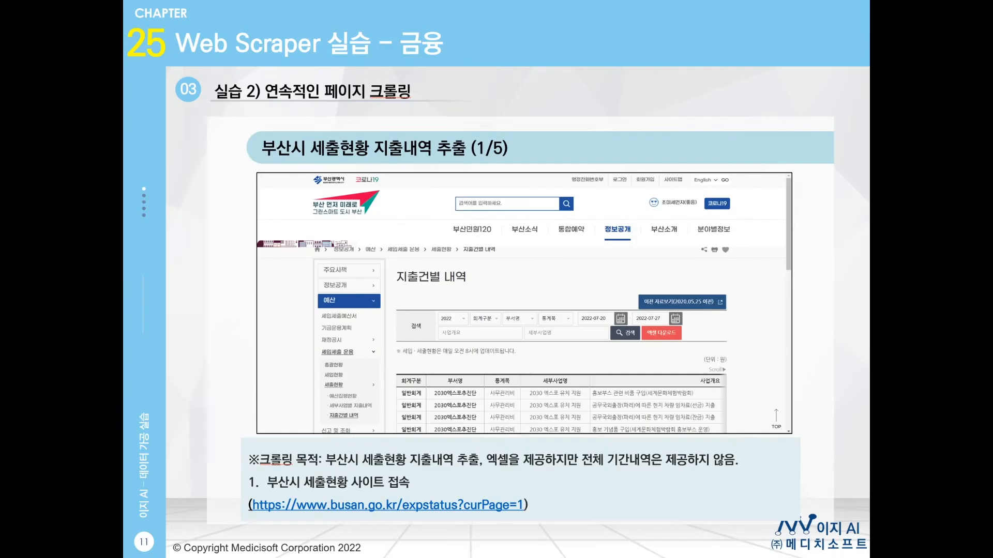